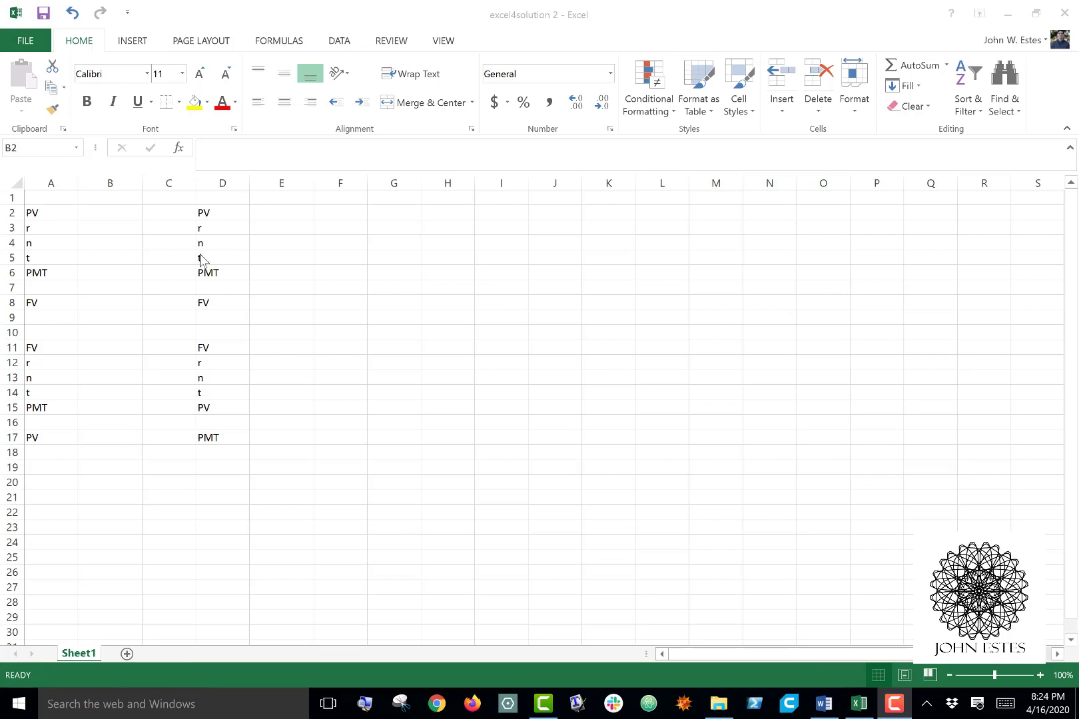
Step: Examine the variable labels of the calculation blocks in columns A and D, including each entry from PV to FV in A2:A8
{"action": "left_click", "coordinate": [39, 215]}
{"action": "left_click", "coordinate": [39, 215]}
{"action": "left_click", "coordinate": [38, 303]}
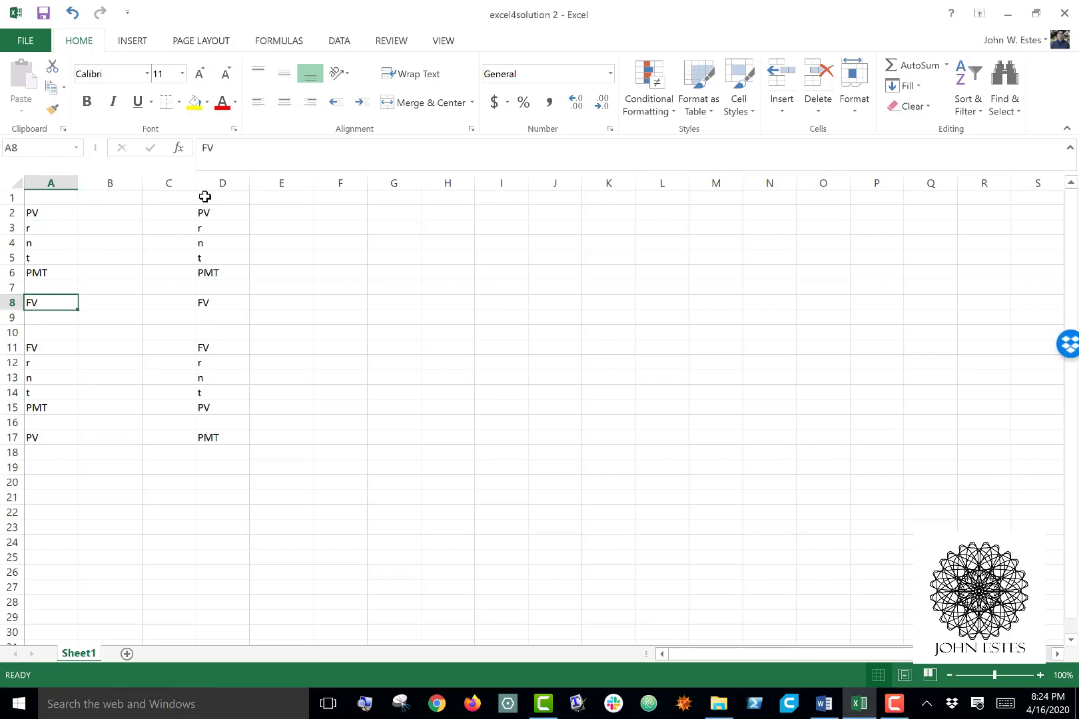
{"action": "left_click", "coordinate": [210, 227]}
{"action": "left_click", "coordinate": [214, 303]}
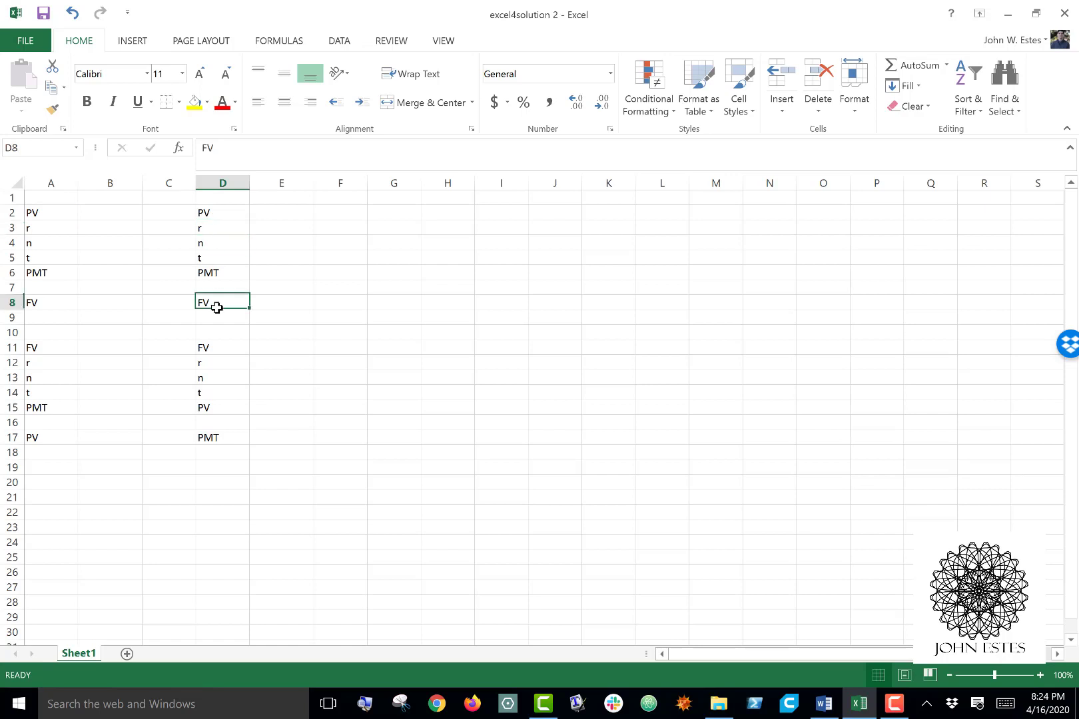
{"action": "left_click", "coordinate": [53, 349]}
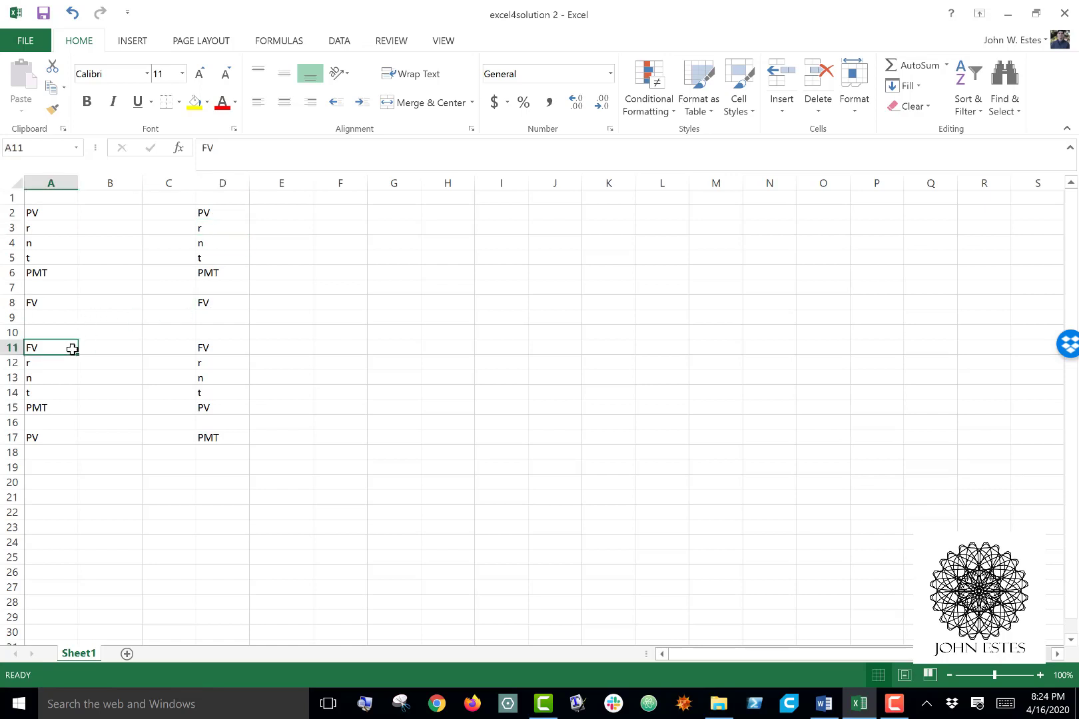
{"action": "left_click", "coordinate": [29, 438]}
{"action": "left_click", "coordinate": [49, 215]}
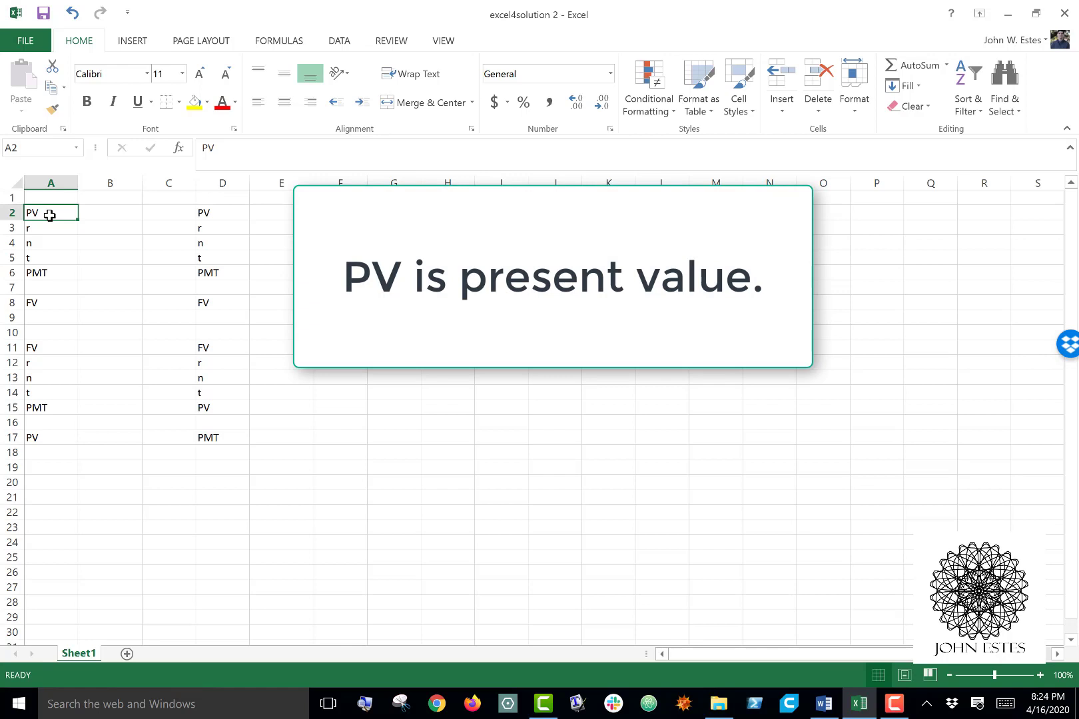
{"action": "key", "text": "Down"}
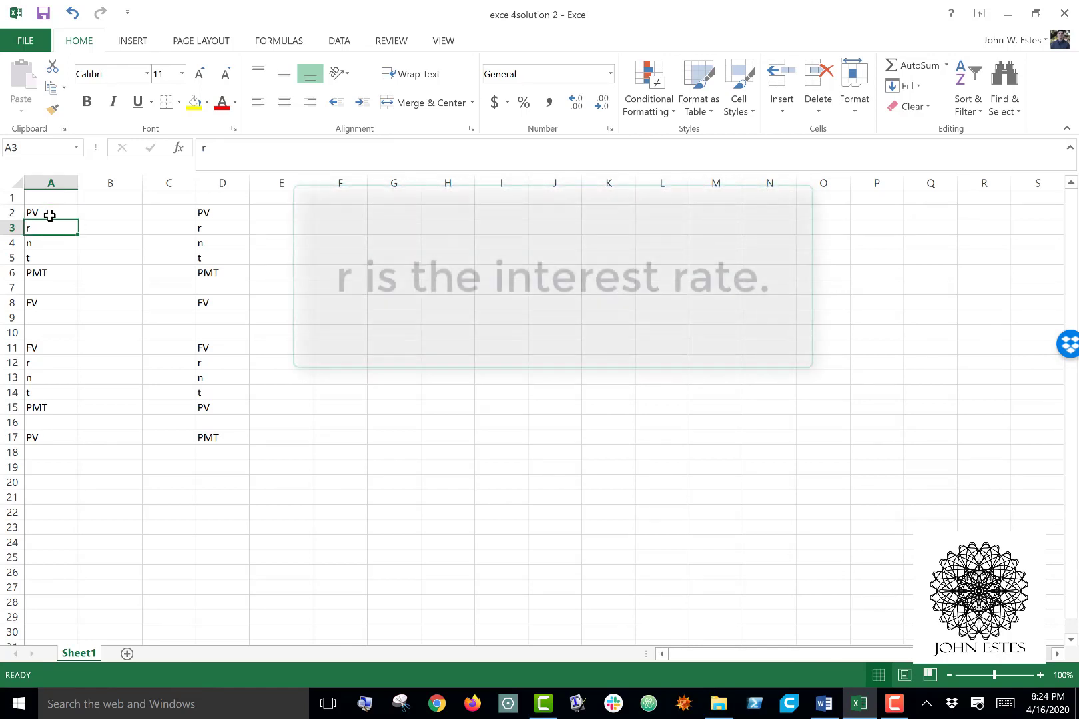
{"action": "key", "text": "Down"}
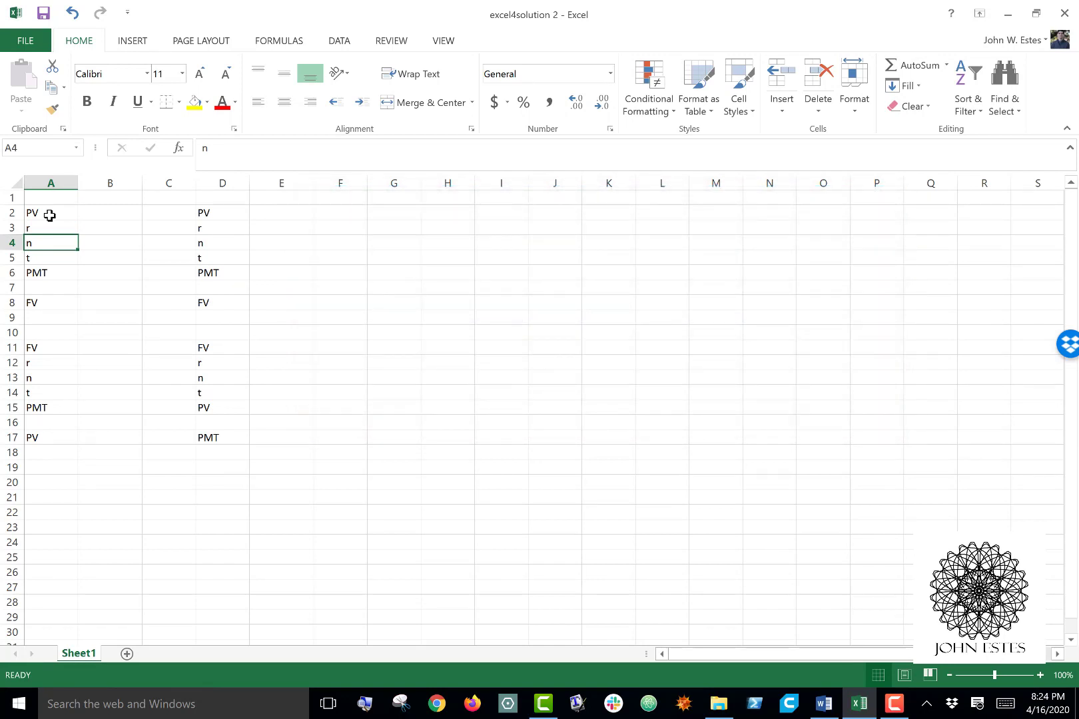
{"action": "key", "text": "Down"}
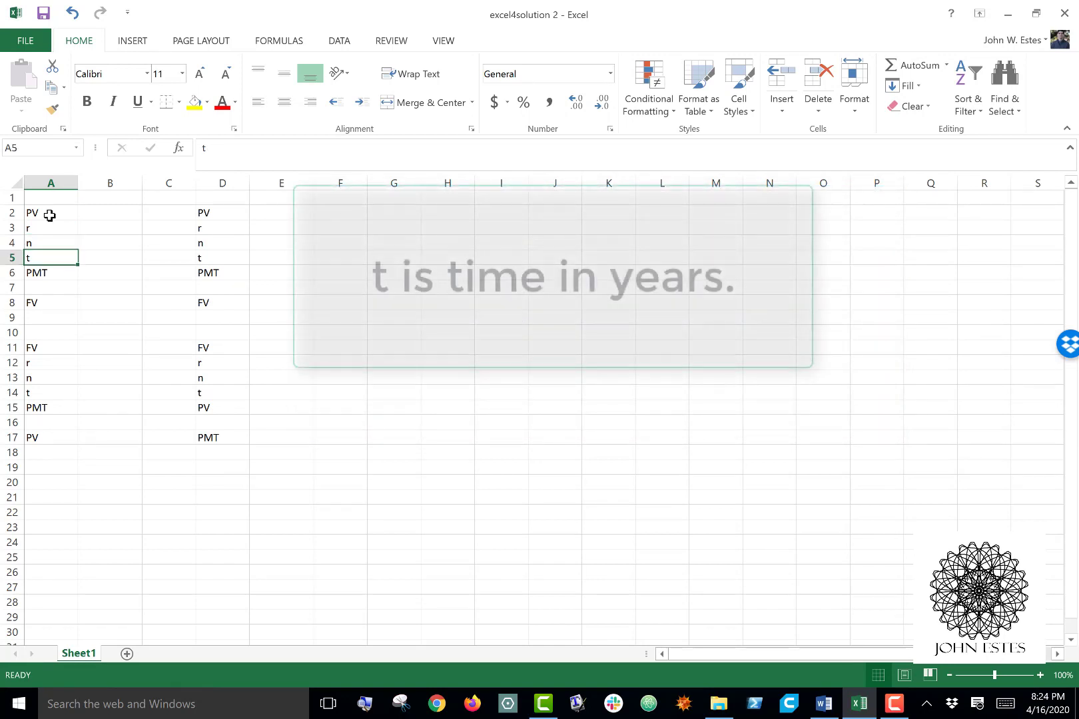
{"action": "key", "text": "Down"}
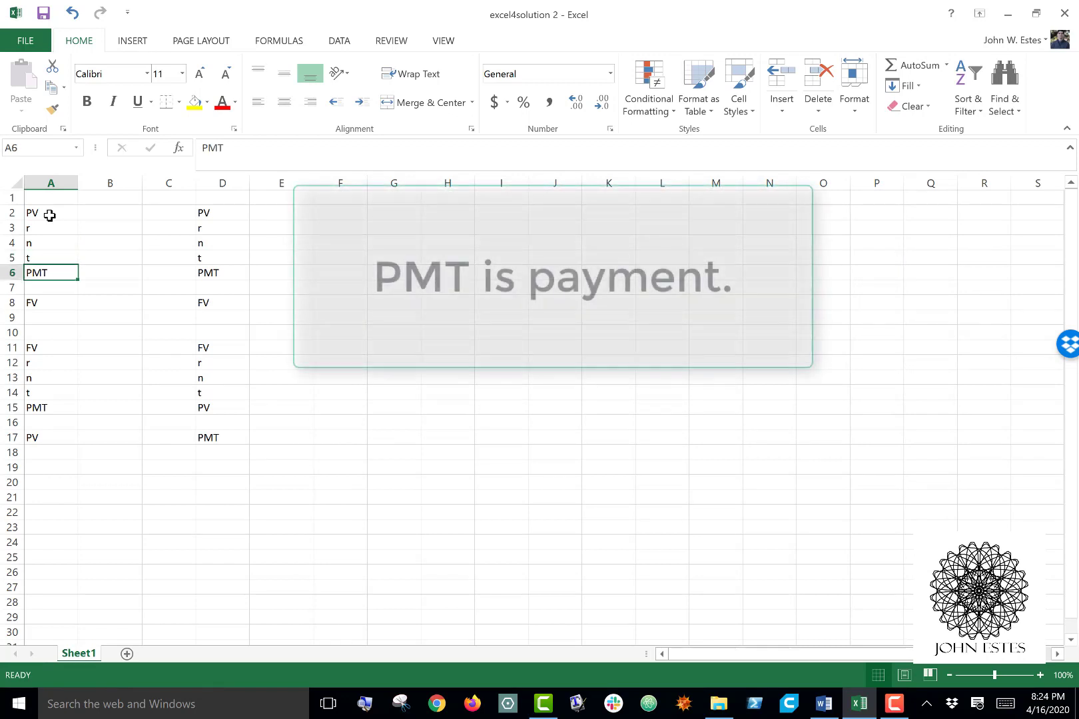
{"action": "key", "text": "Down"}
{"action": "key", "text": "Down"}
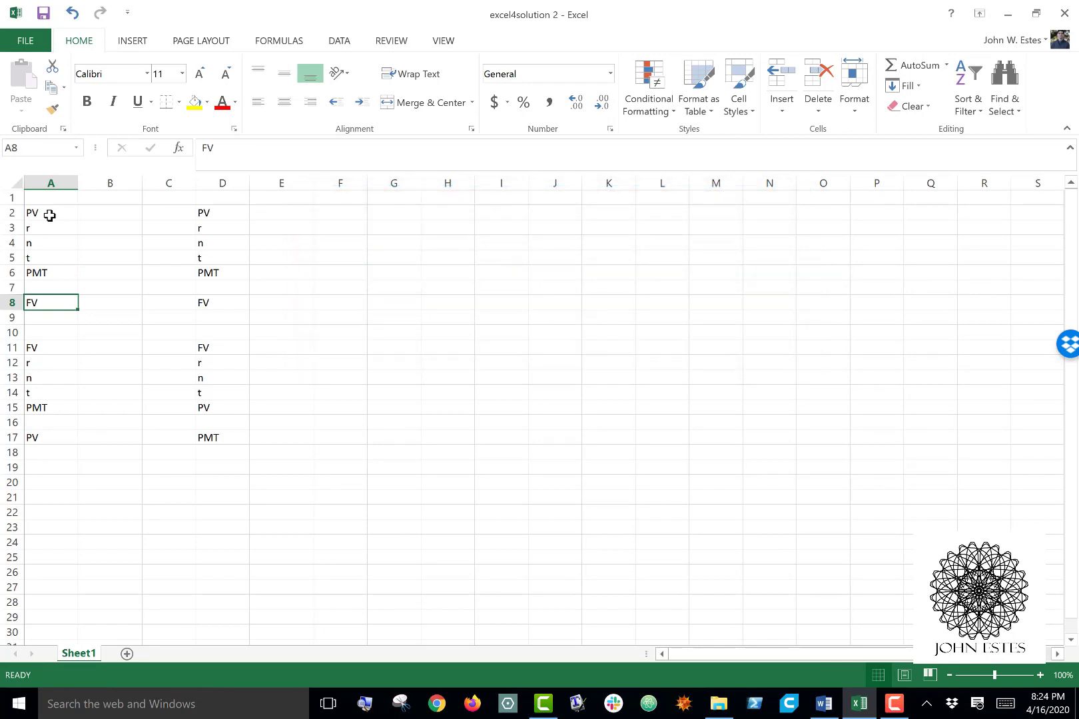
Step: Enter 3000 as the present value in cell B2
{"action": "key", "text": "Right"}
{"action": "key", "text": "Up"}
{"action": "key", "text": "Up"}
{"action": "key", "text": "Up"}
{"action": "key", "text": "Up"}
{"action": "key", "text": "Up"}
{"action": "key", "text": "Up"}
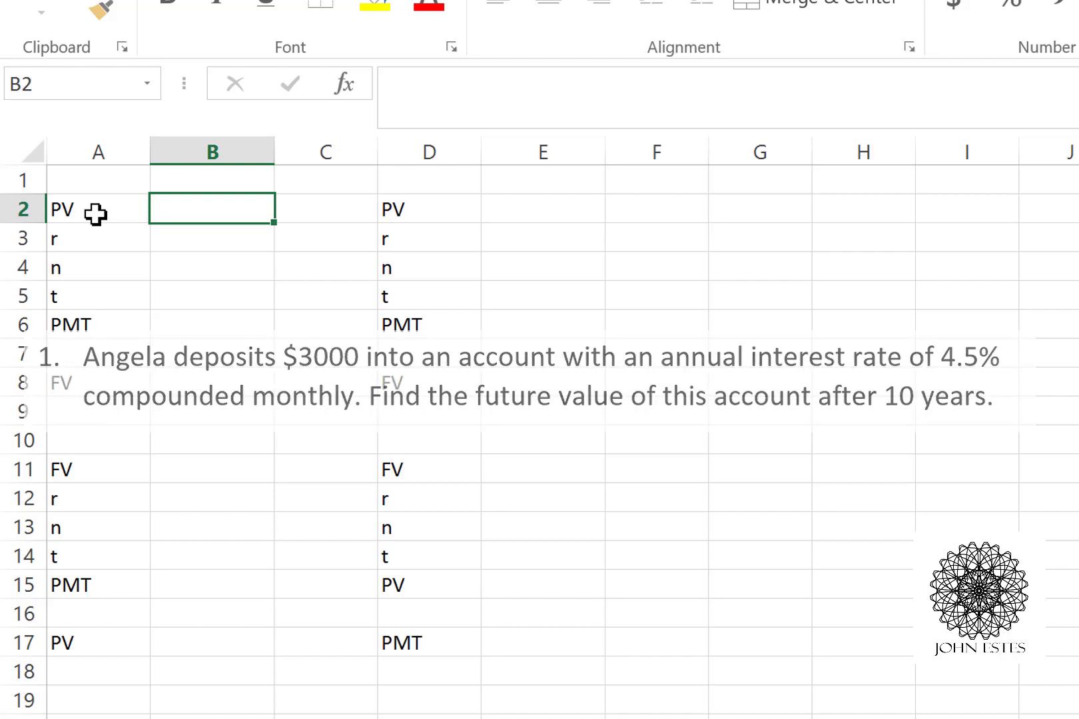
{"action": "key", "text": "Return"}
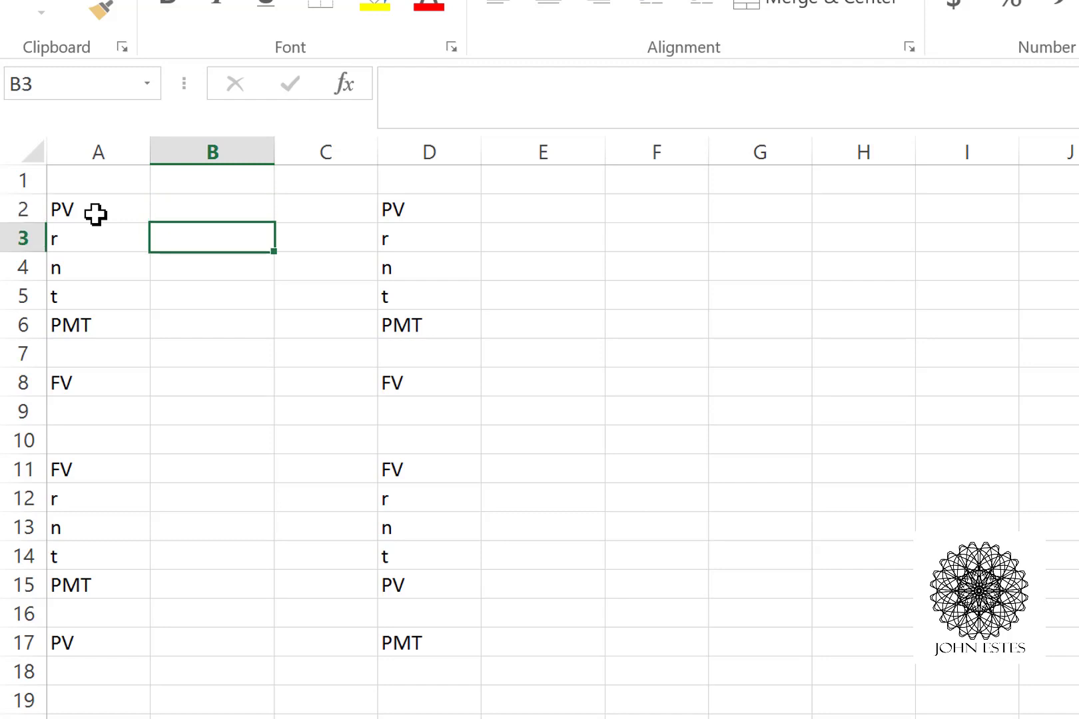
{"action": "key", "text": "Up"}
{"action": "type", "text": "3000"}
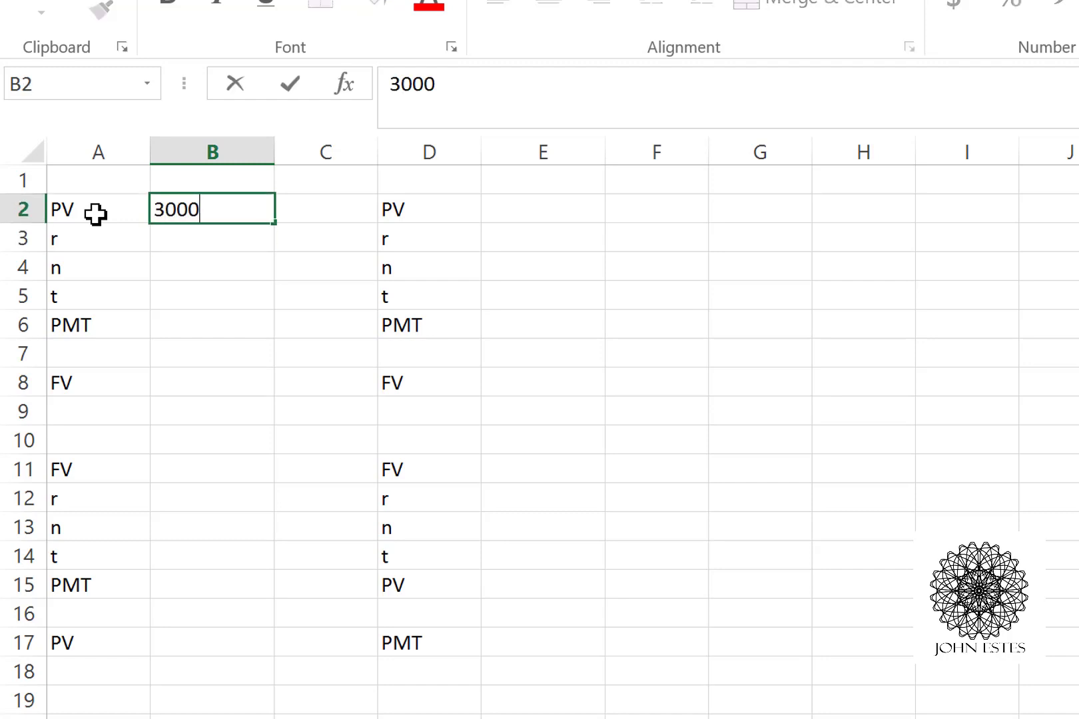
{"action": "key", "text": "Return"}
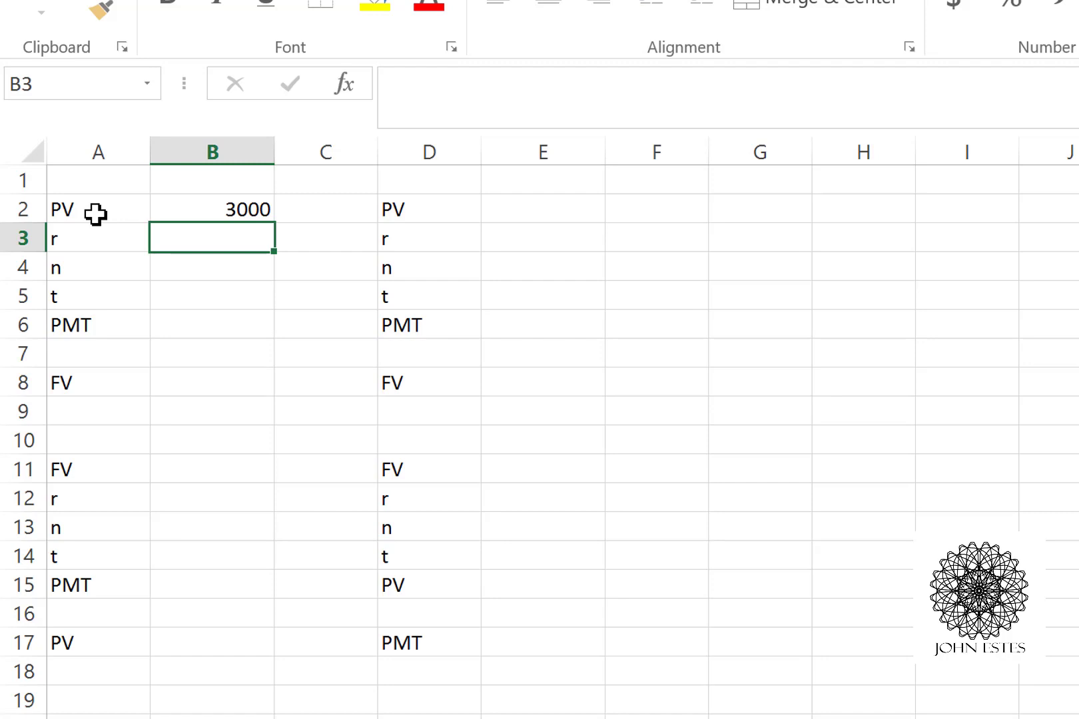
Step: Enter the interest rate r as .045 in B3 and the compounding periods n as 12 in B4
{"action": "type", "text": ".045"}
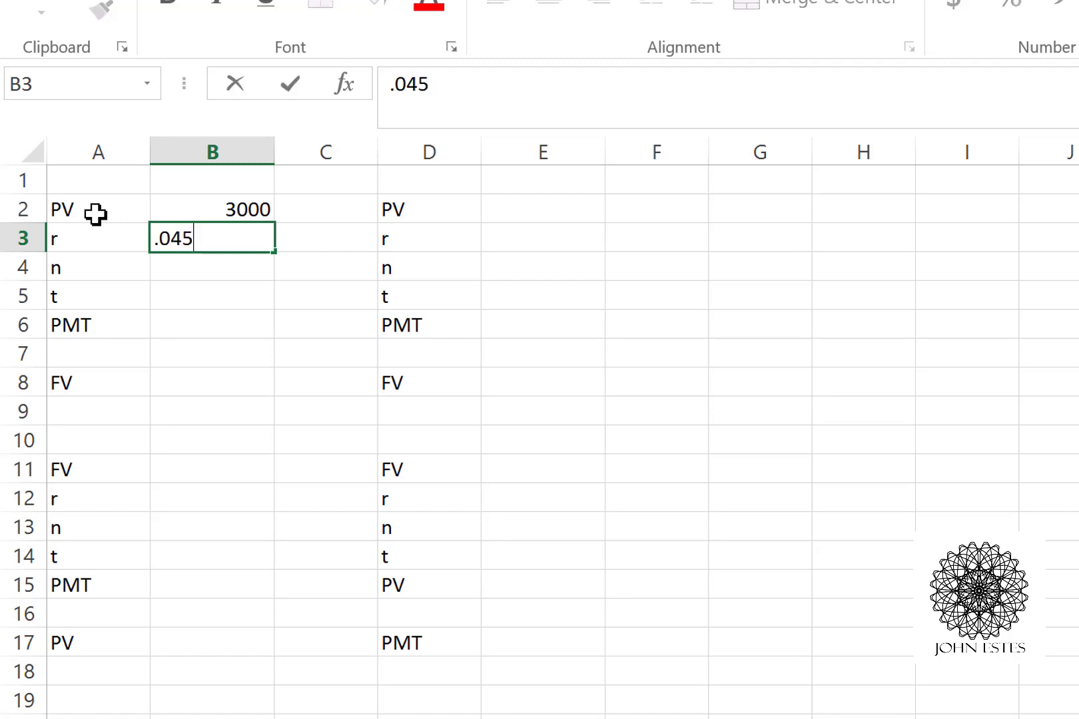
{"action": "key", "text": "Return"}
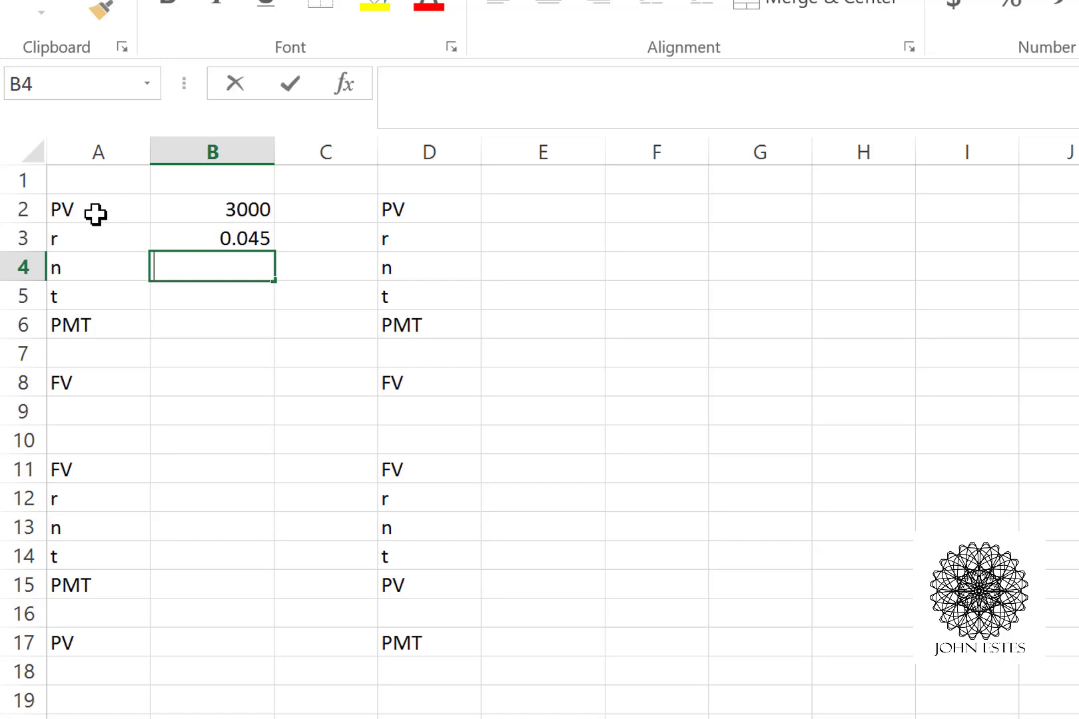
{"action": "type", "text": "12"}
{"action": "key", "text": "Return"}
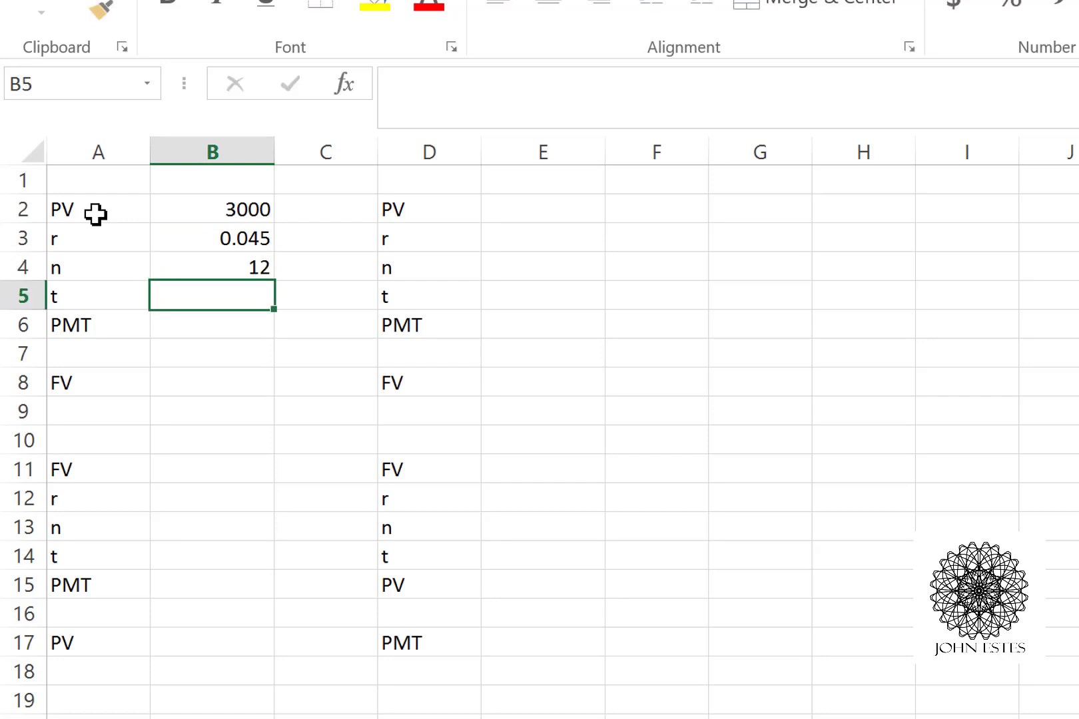
Step: Enter the time t as 10 in B5 and the payment PMT as 0 in B6
{"action": "type", "text": "10"}
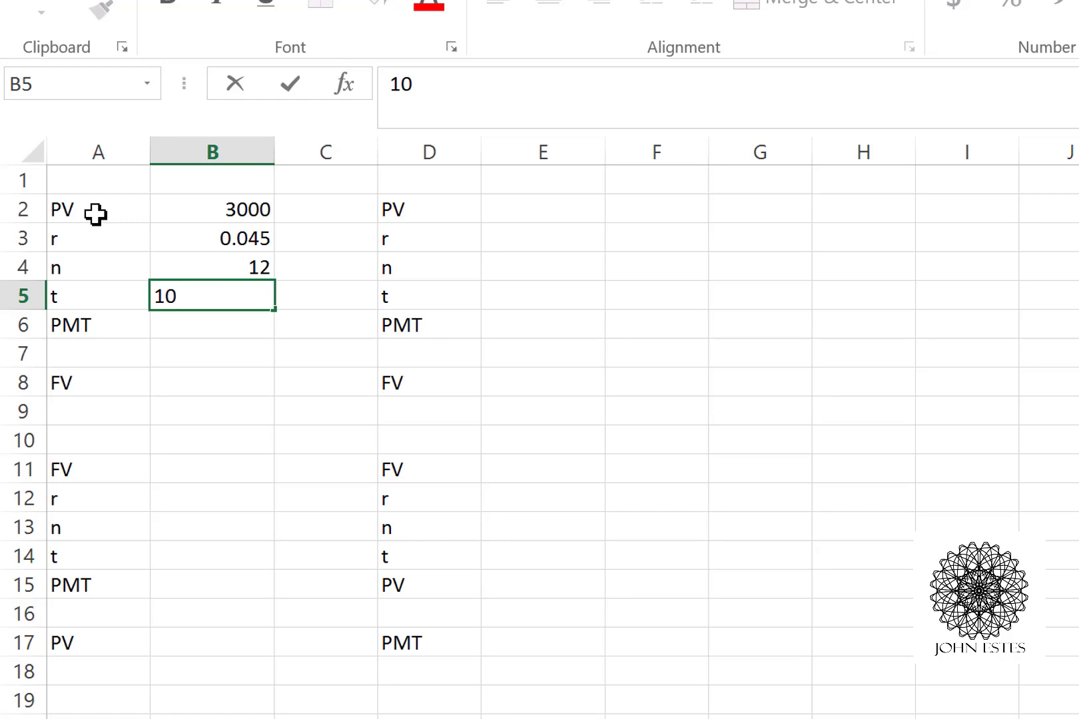
{"action": "key", "text": "Return"}
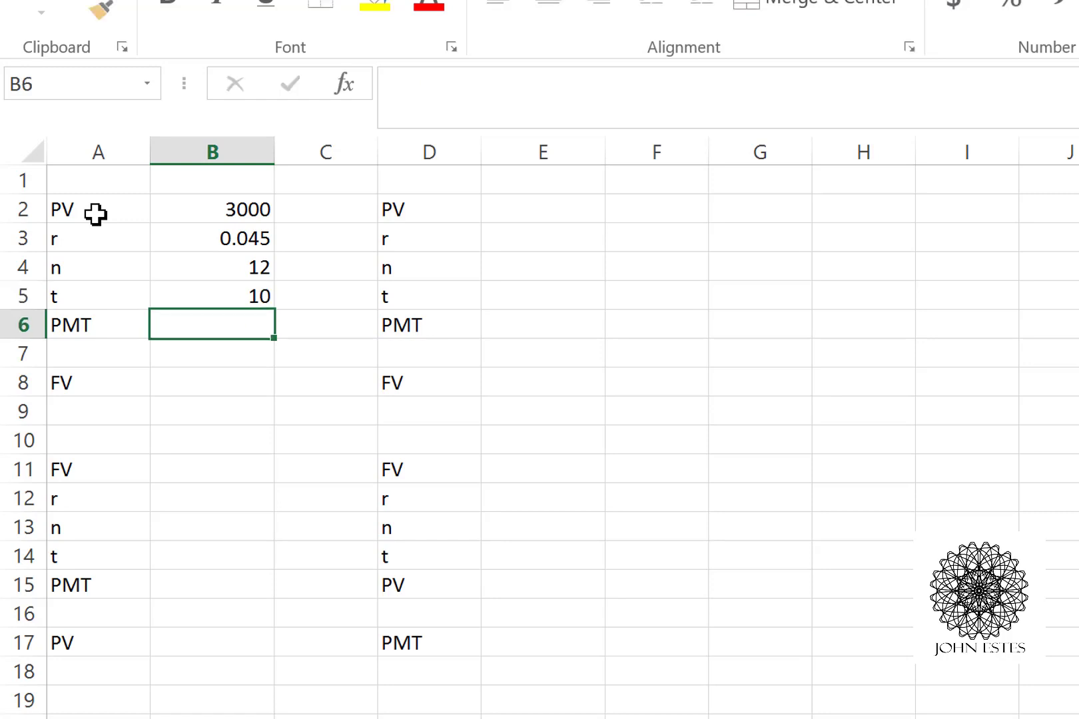
{"action": "type", "text": "0"}
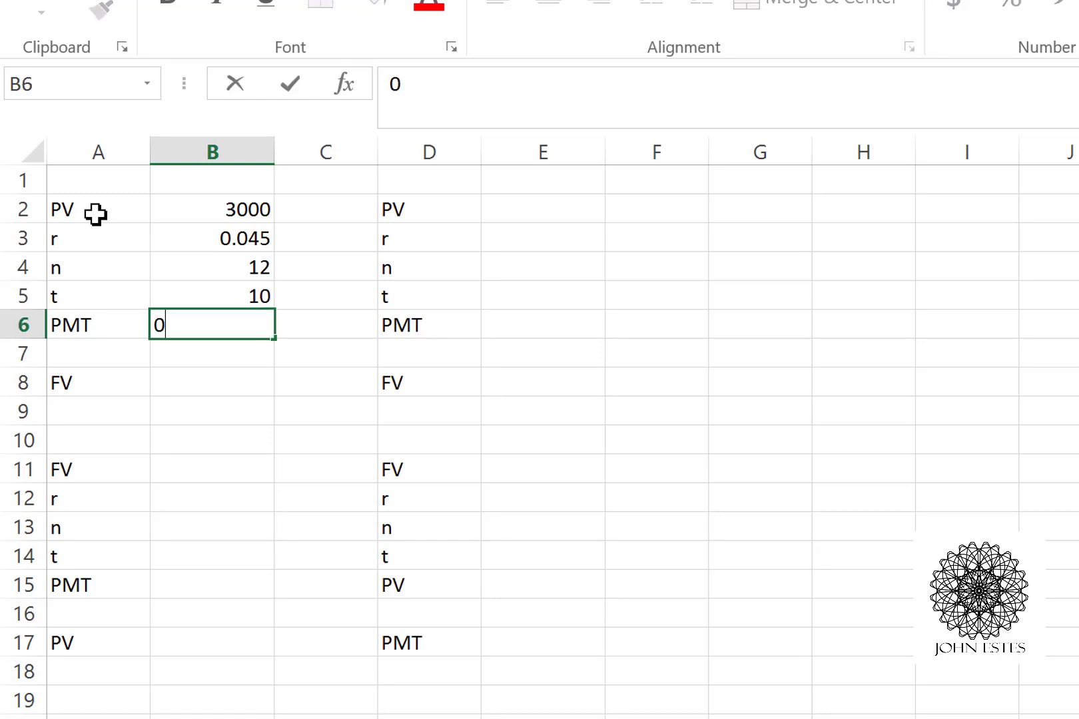
{"action": "key", "text": "Return"}
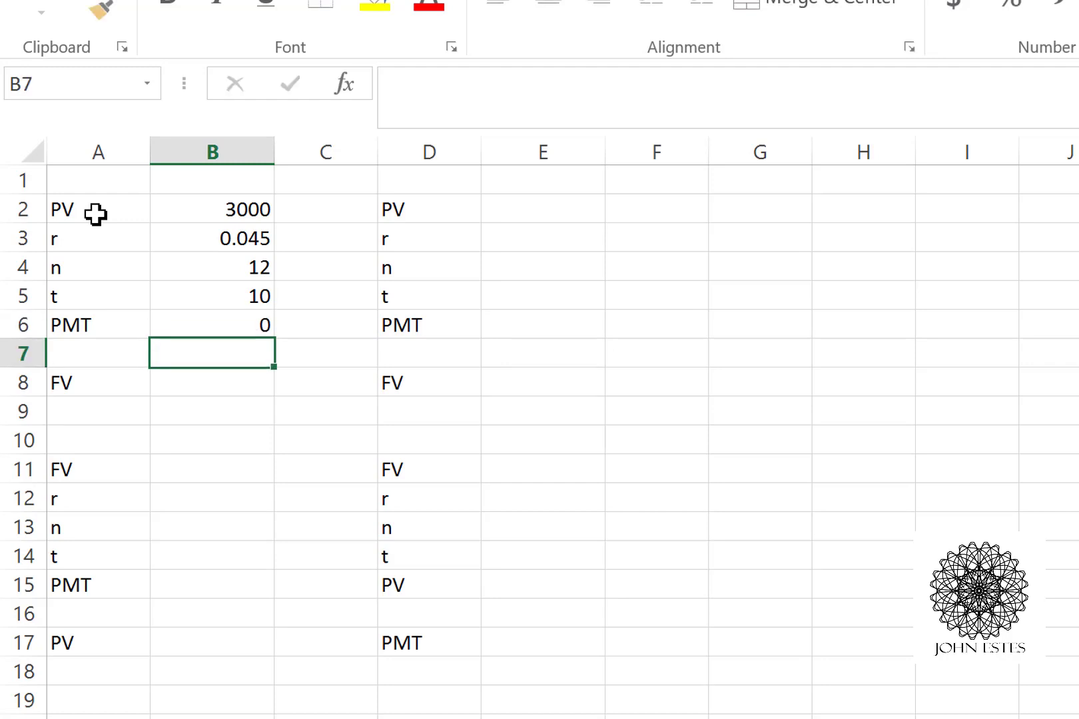
Step: Start an FV function formula in cell B8 with B3/B4 as the rate argument
{"action": "key", "text": "Down"}
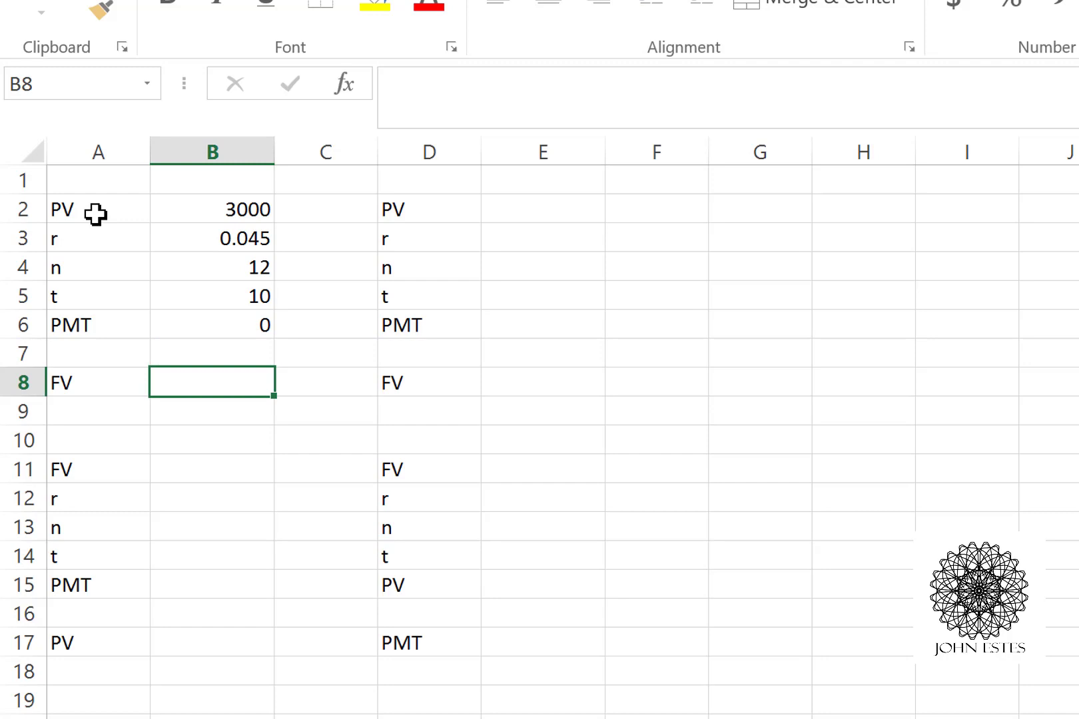
{"action": "left_click", "coordinate": [413, 97]}
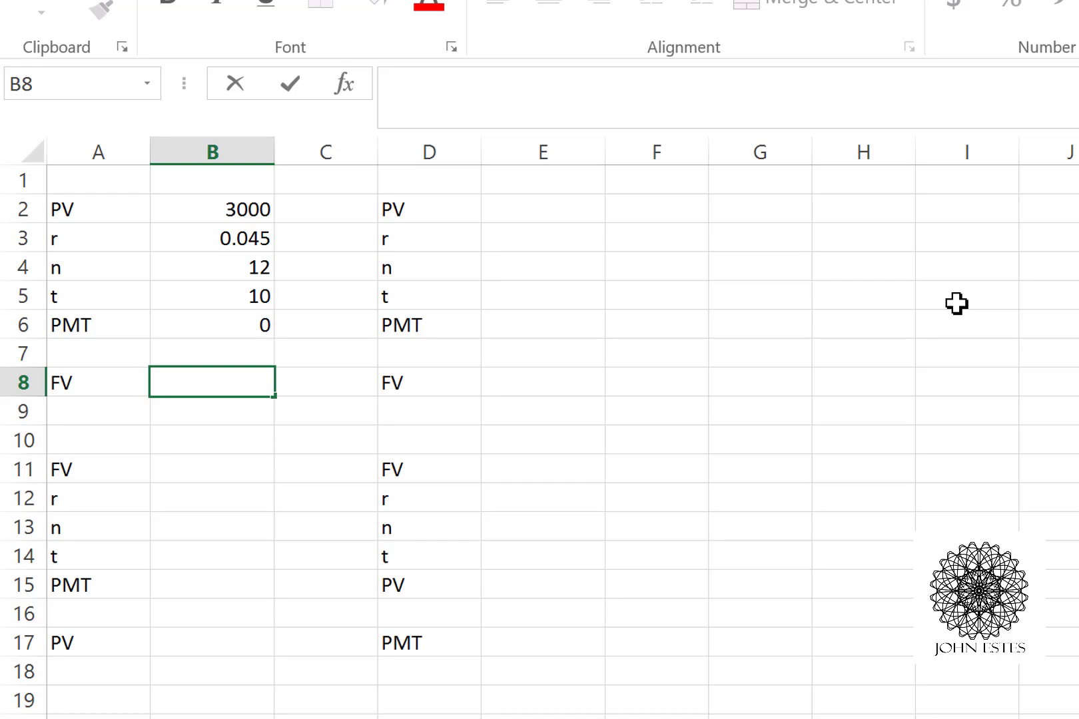
{"action": "type", "text": "=FV"}
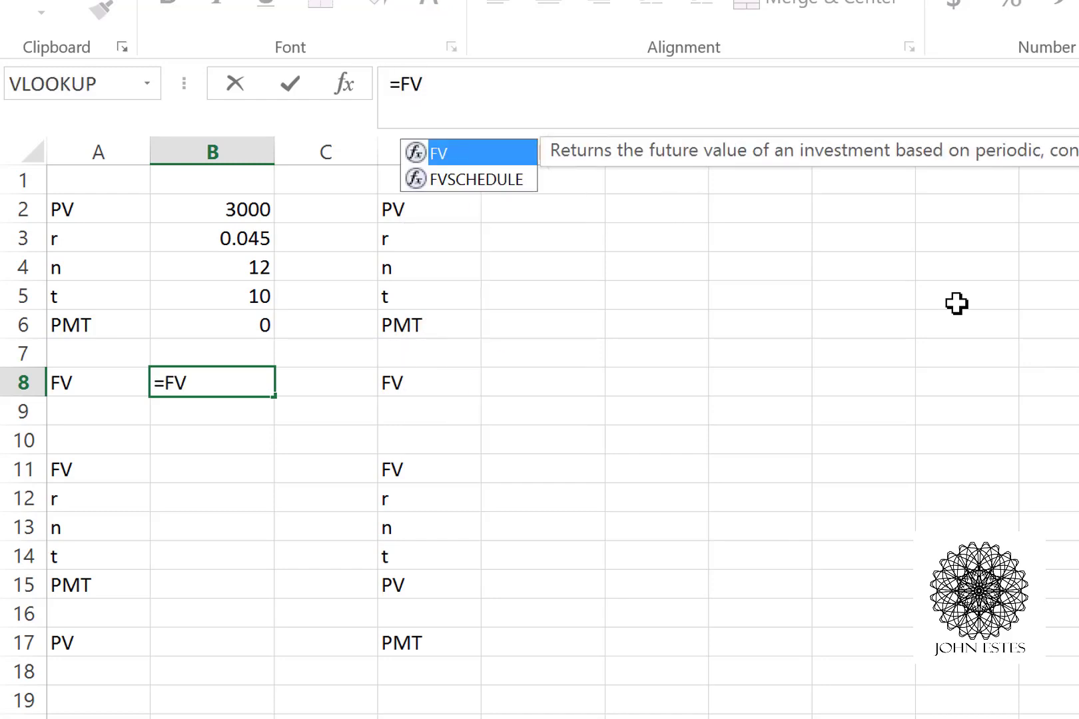
{"action": "type", "text": "("}
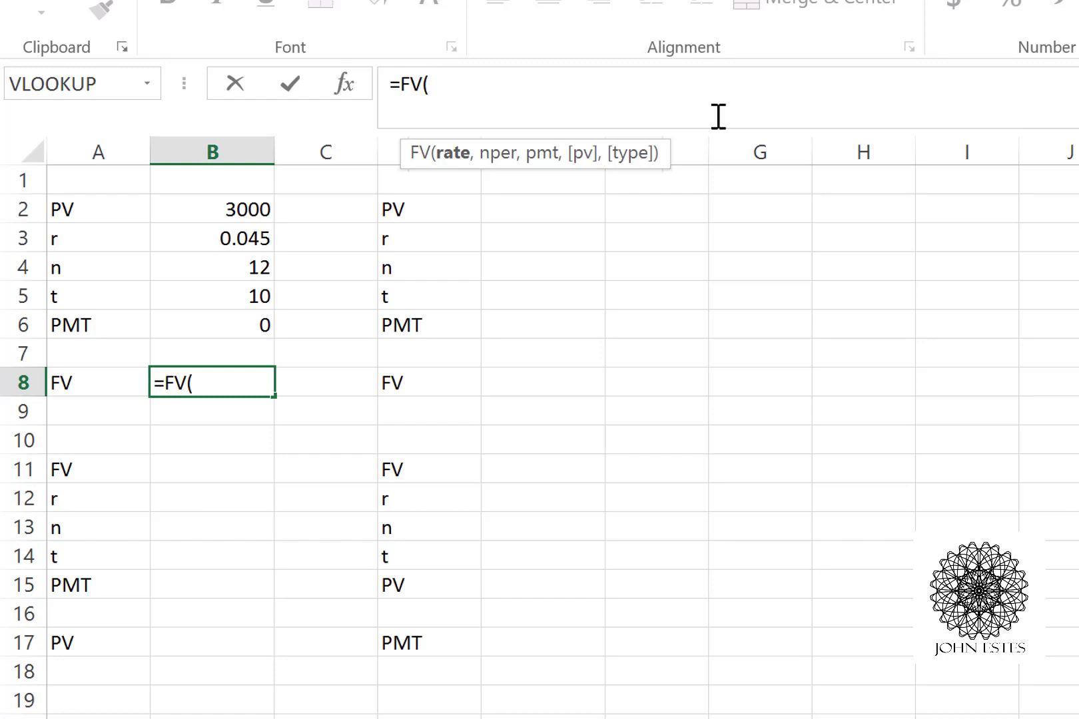
{"action": "type", "text": "B3"}
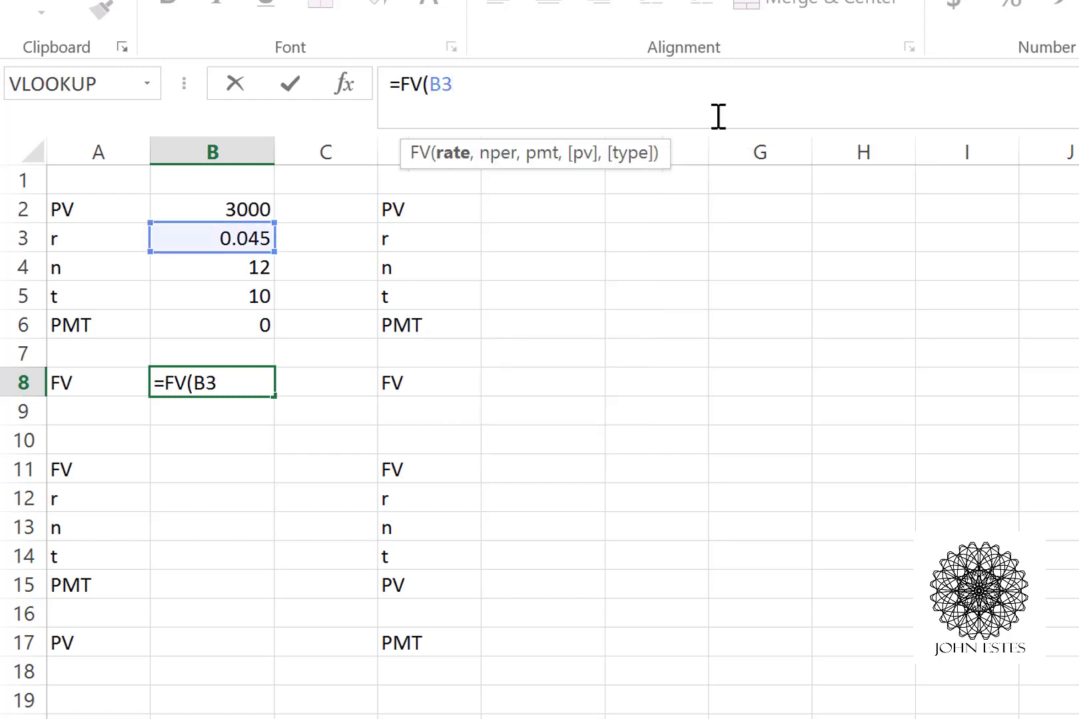
{"action": "type", "text": "/B4"}
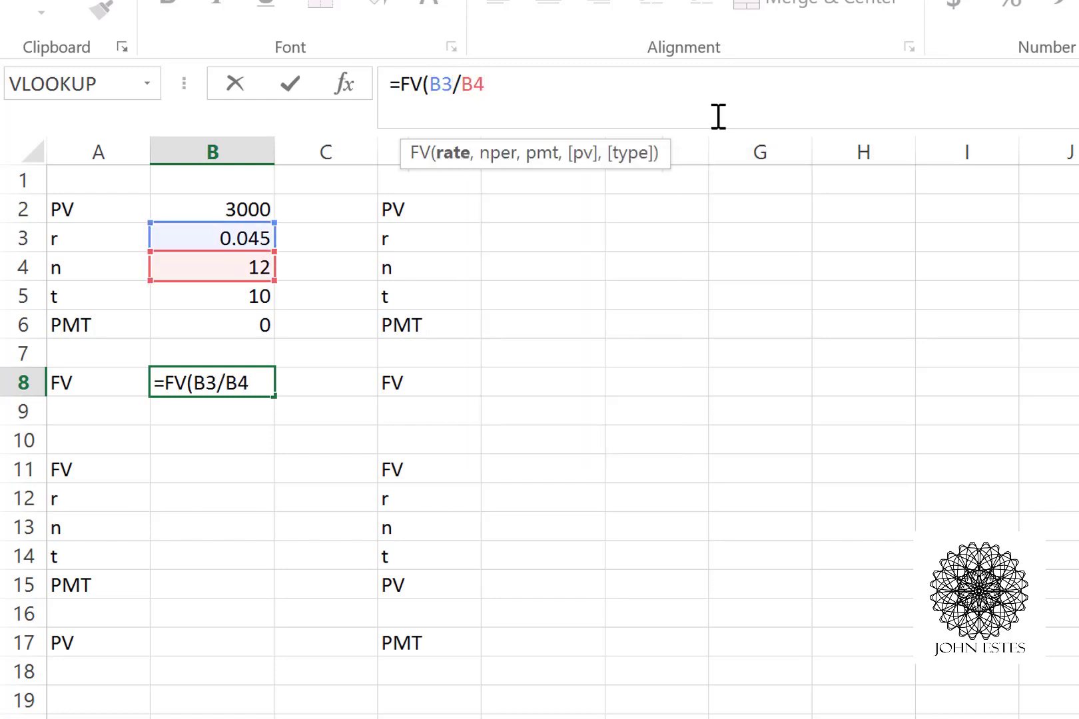
{"action": "type", "text": ","}
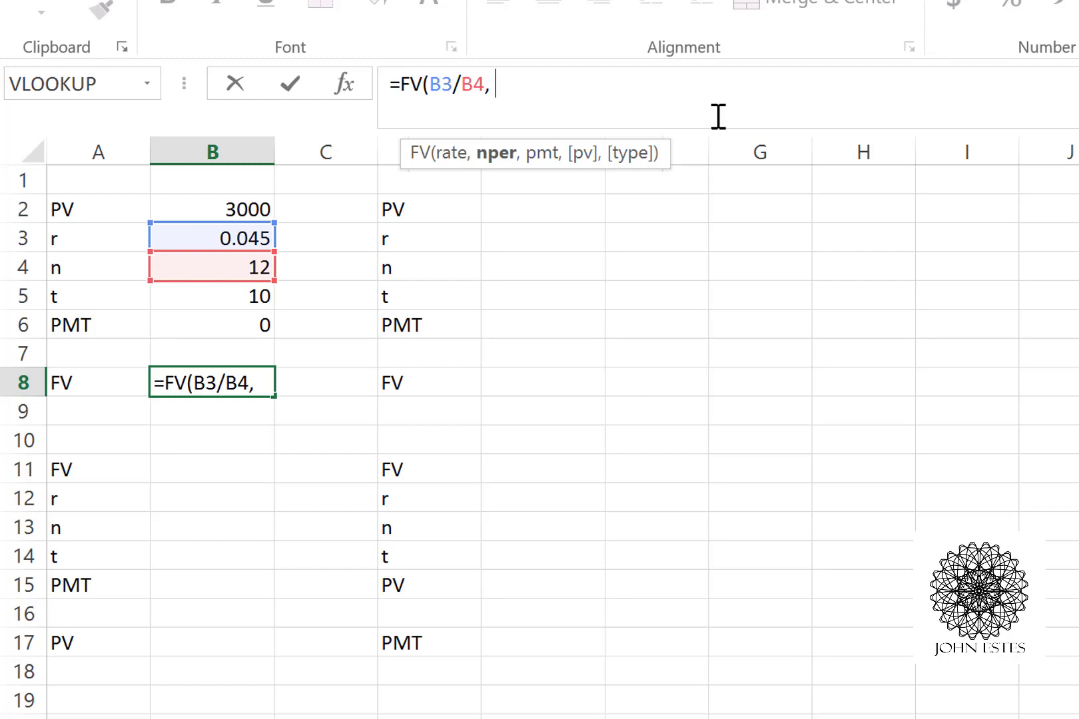
Step: Complete the FV formula's arguments in B8 with B4*B5 as the number of periods, B6 as the payment and -B2 as the present value
{"action": "type", "text": " B"}
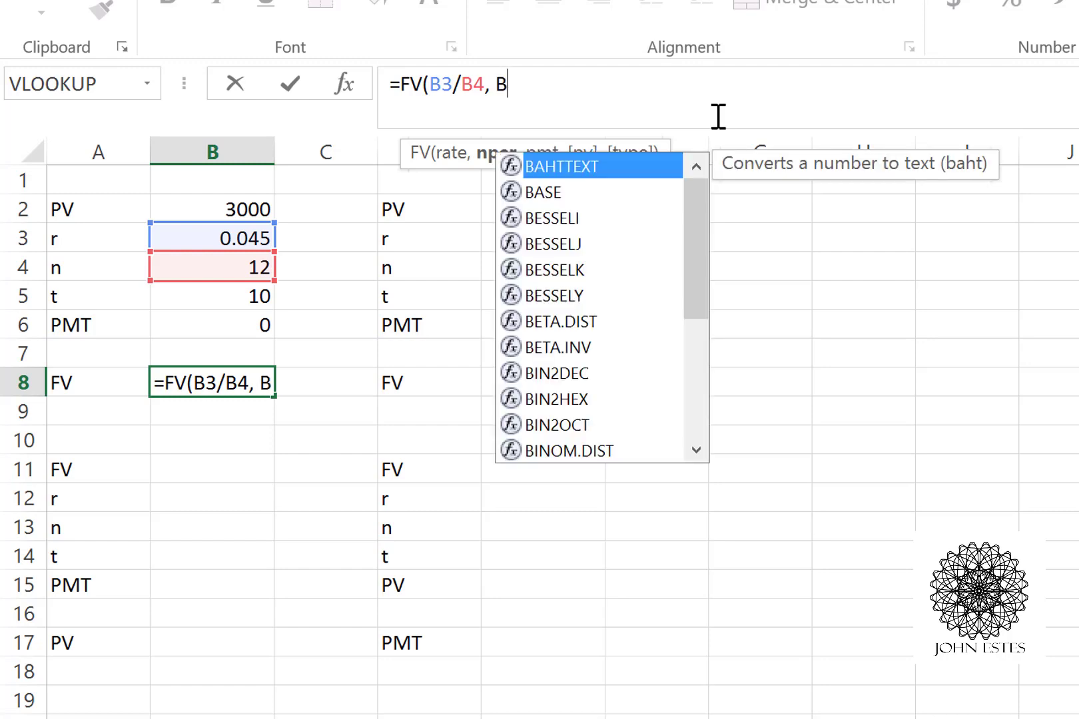
{"action": "type", "text": "4"}
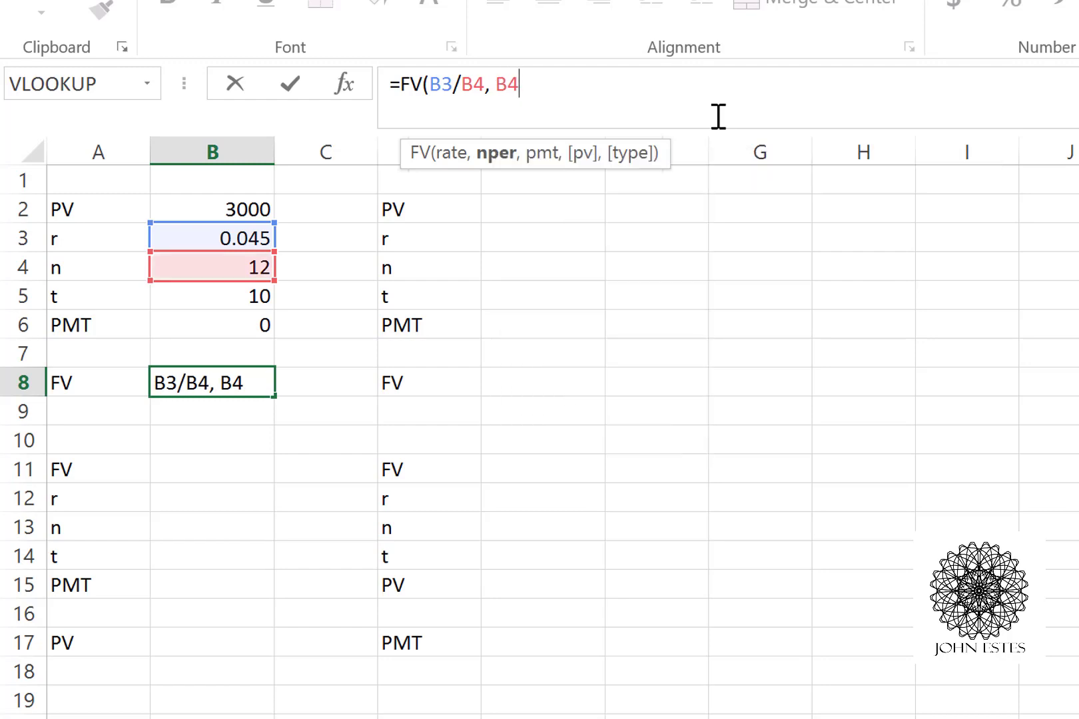
{"action": "type", "text": "*B5"}
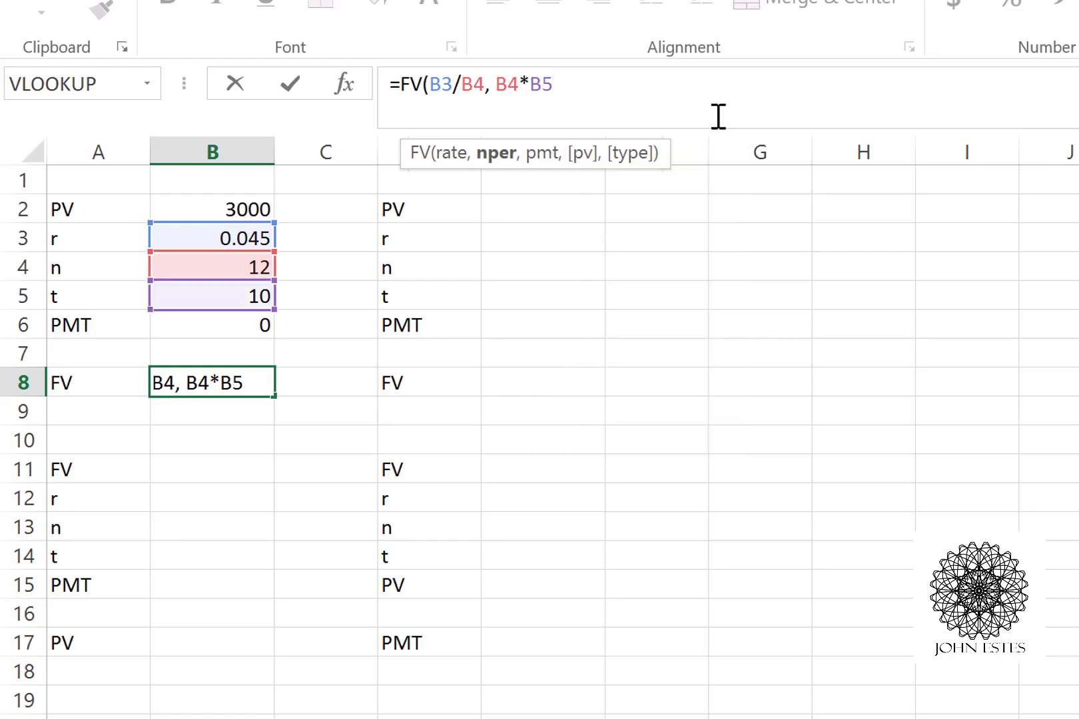
{"action": "type", "text": ","}
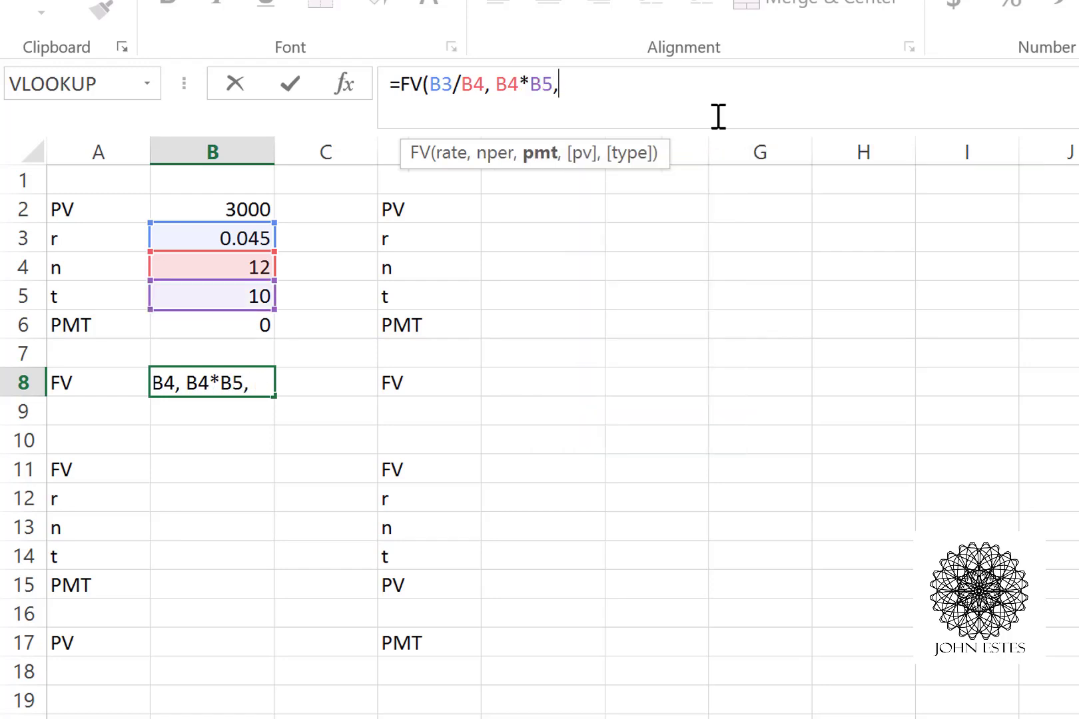
{"action": "type", "text": " B"}
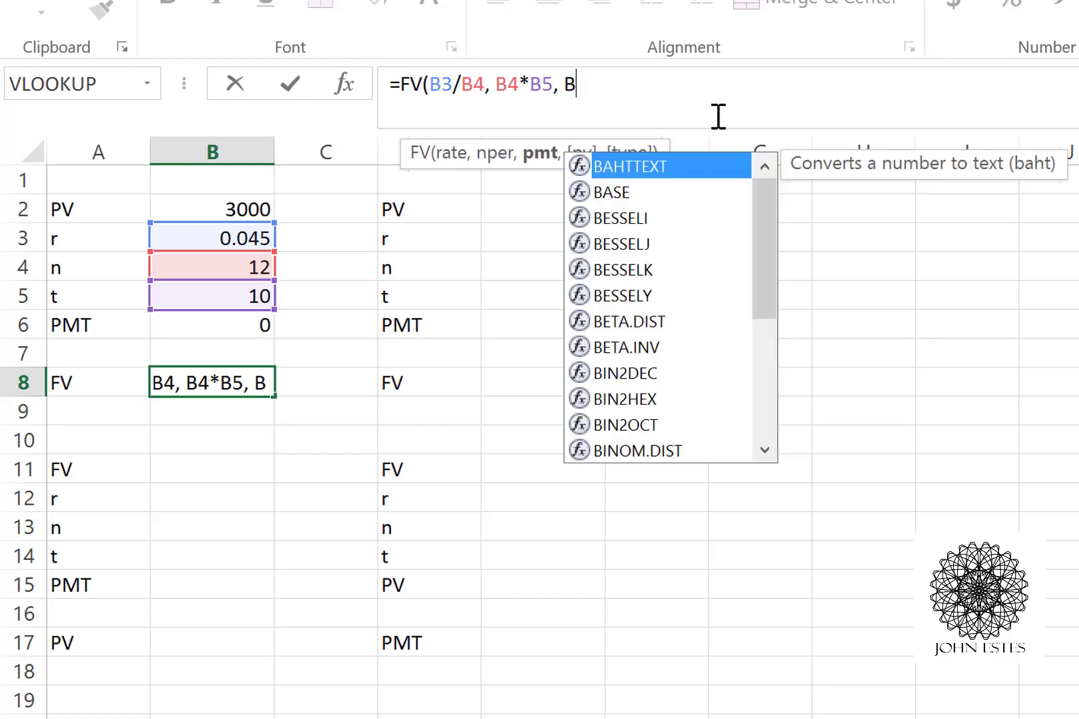
{"action": "type", "text": "6, "}
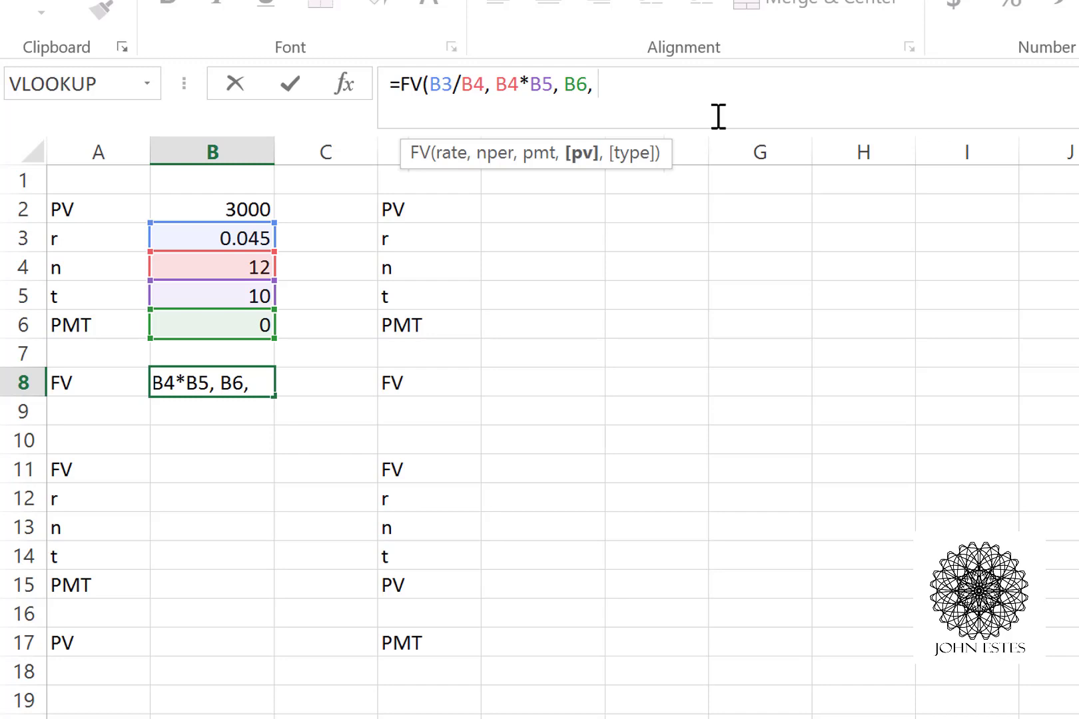
{"action": "type", "text": "-B2"}
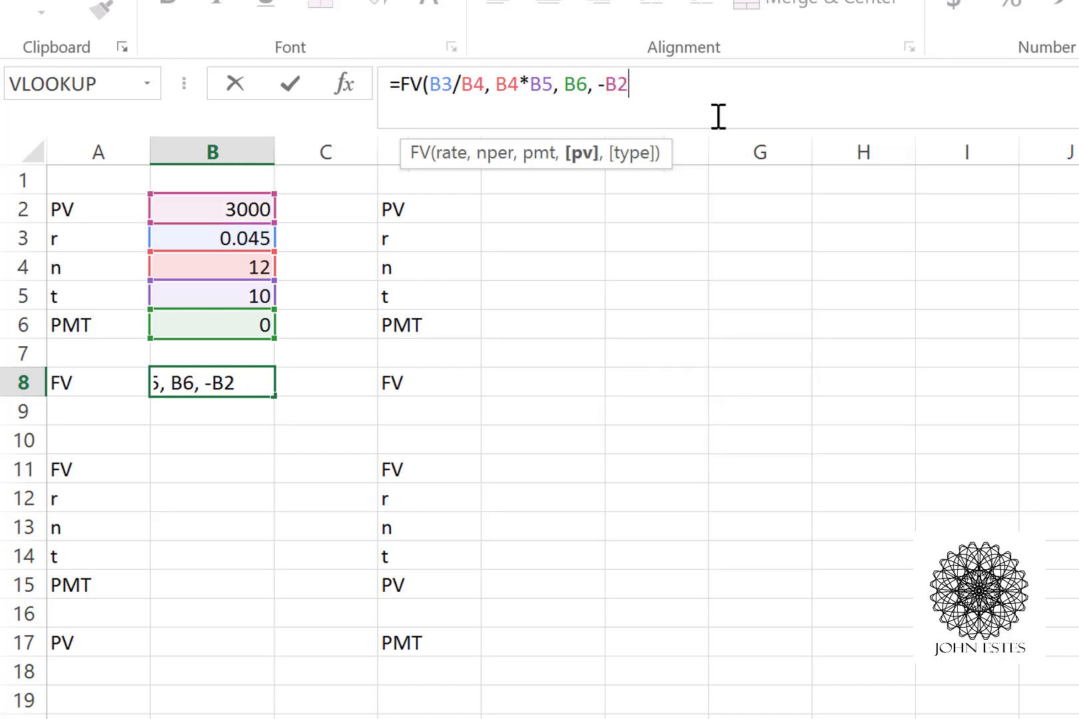
{"action": "type", "text": ")"}
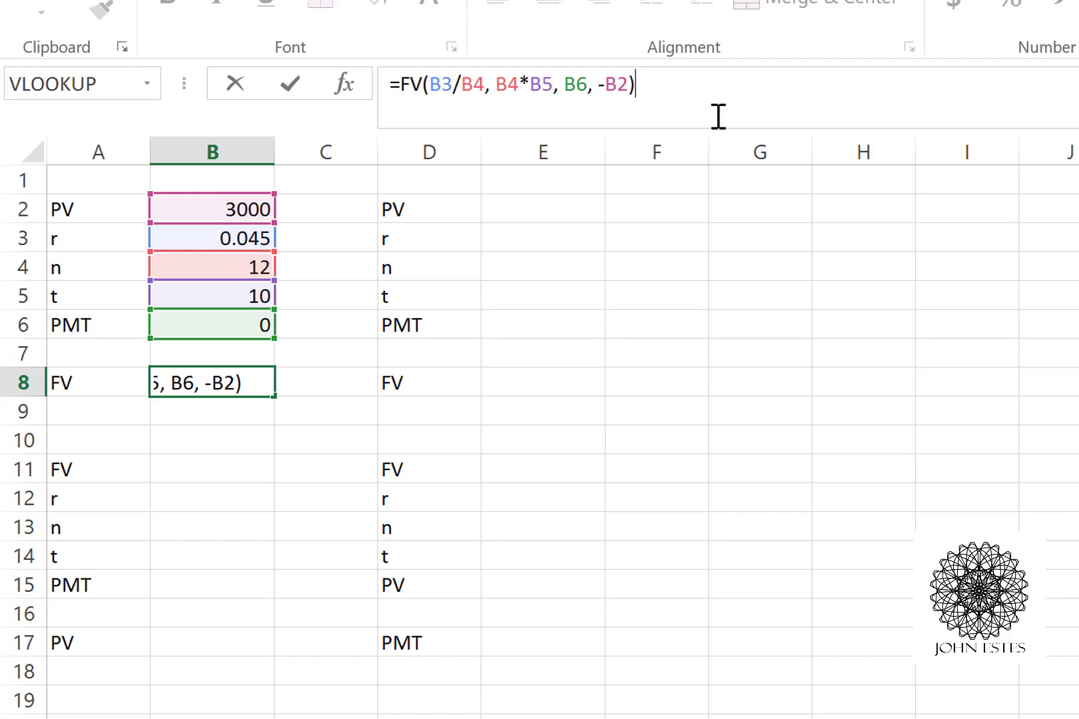
Step: Remove the minus sign before B2 in the FV formula in B8 and commit the formula
{"action": "key", "text": "Left"}
{"action": "key", "text": "Left"}
{"action": "key", "text": "Left"}
{"action": "key", "text": "BackSpace"}
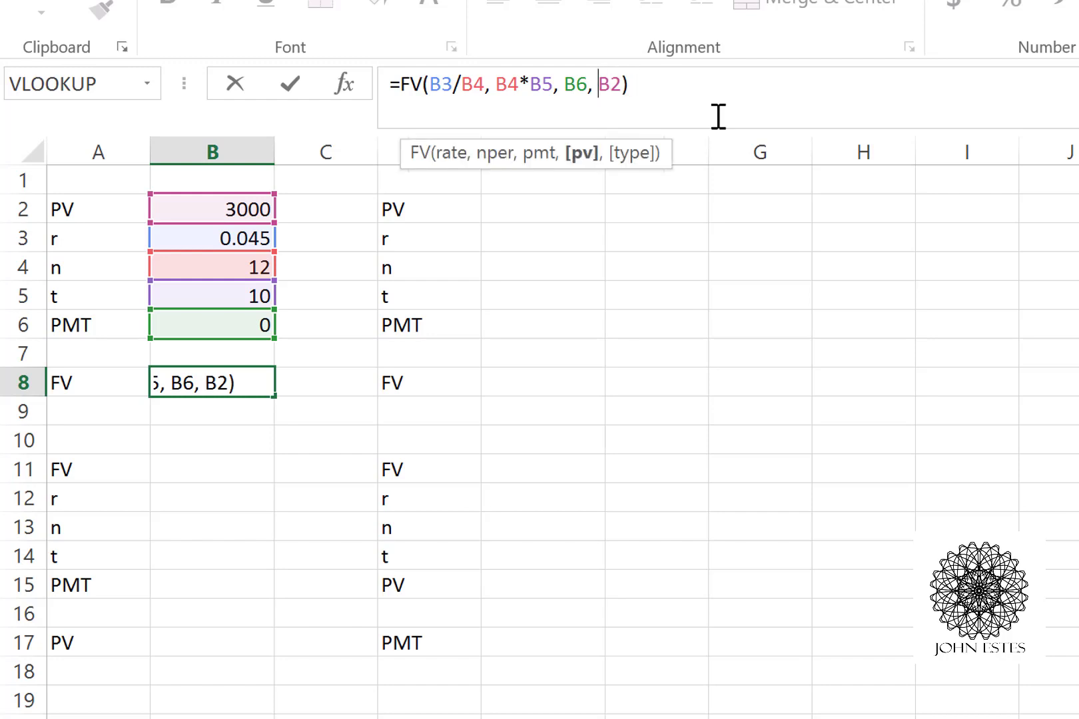
{"action": "key", "text": "Return"}
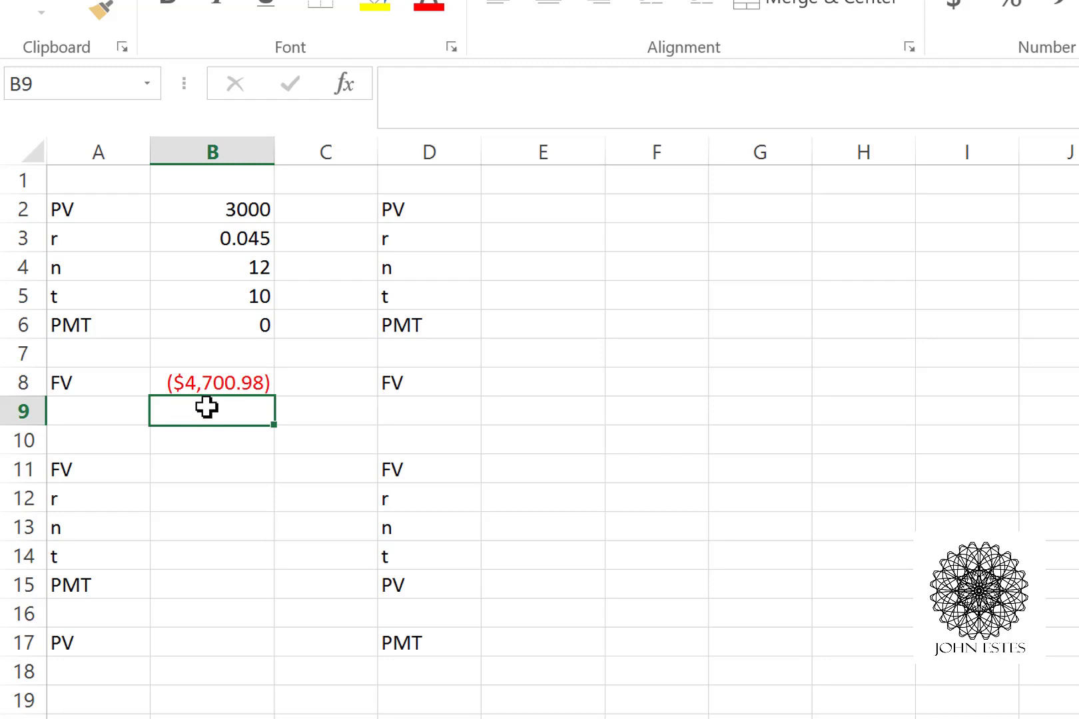
Step: Make the present value argument negative as -B2 in the FV formula in B8 and commit it
{"action": "left_click", "coordinate": [224, 208]}
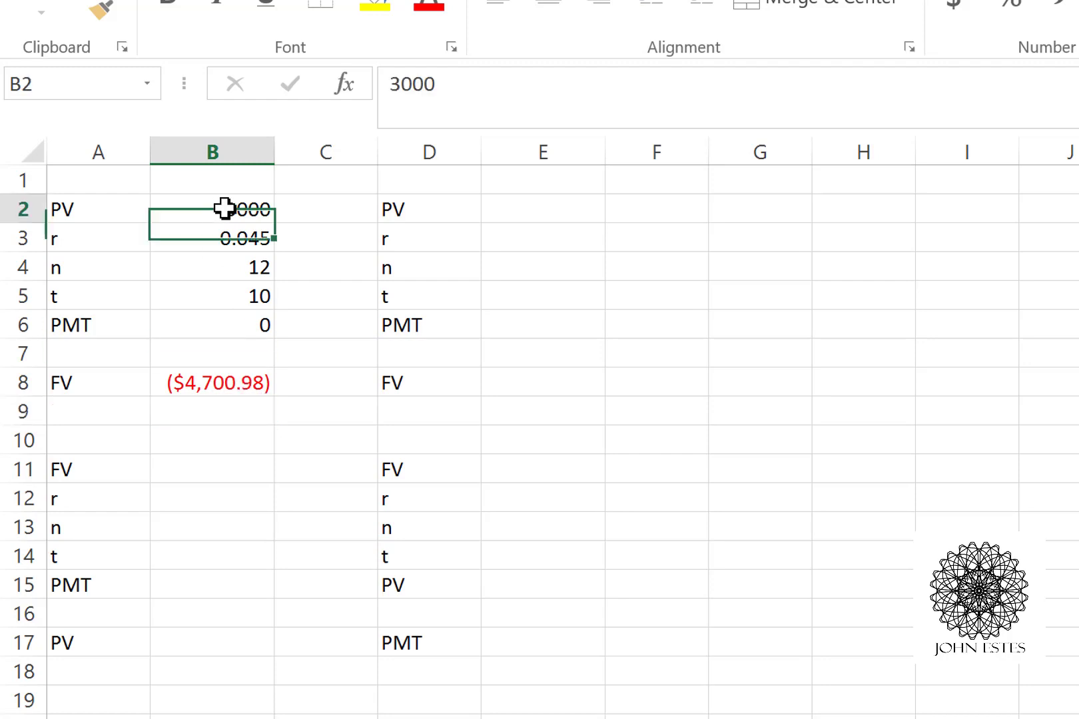
{"action": "left_click", "coordinate": [226, 388]}
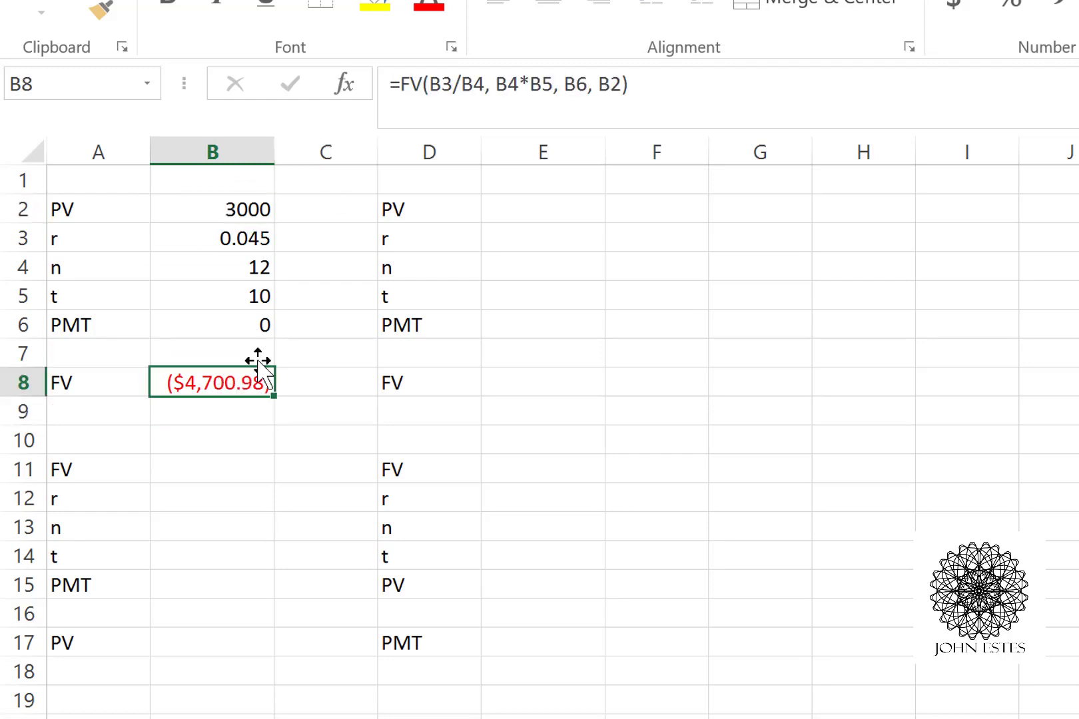
{"action": "left_click", "coordinate": [599, 85]}
{"action": "type", "text": "-"}
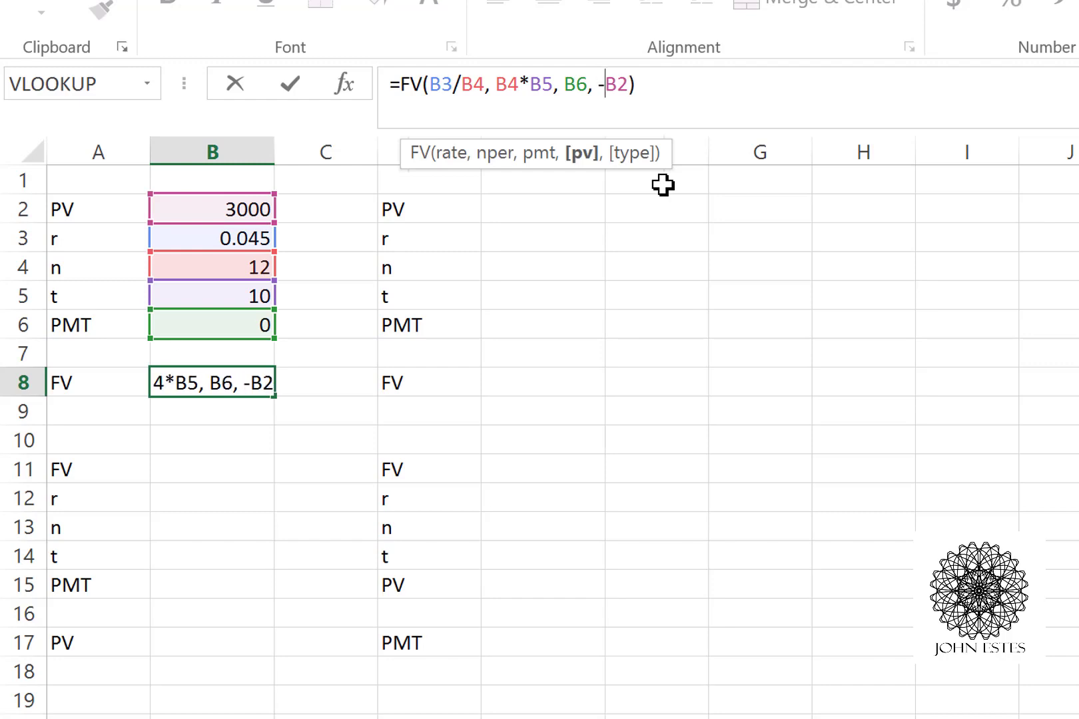
{"action": "key", "text": "Return"}
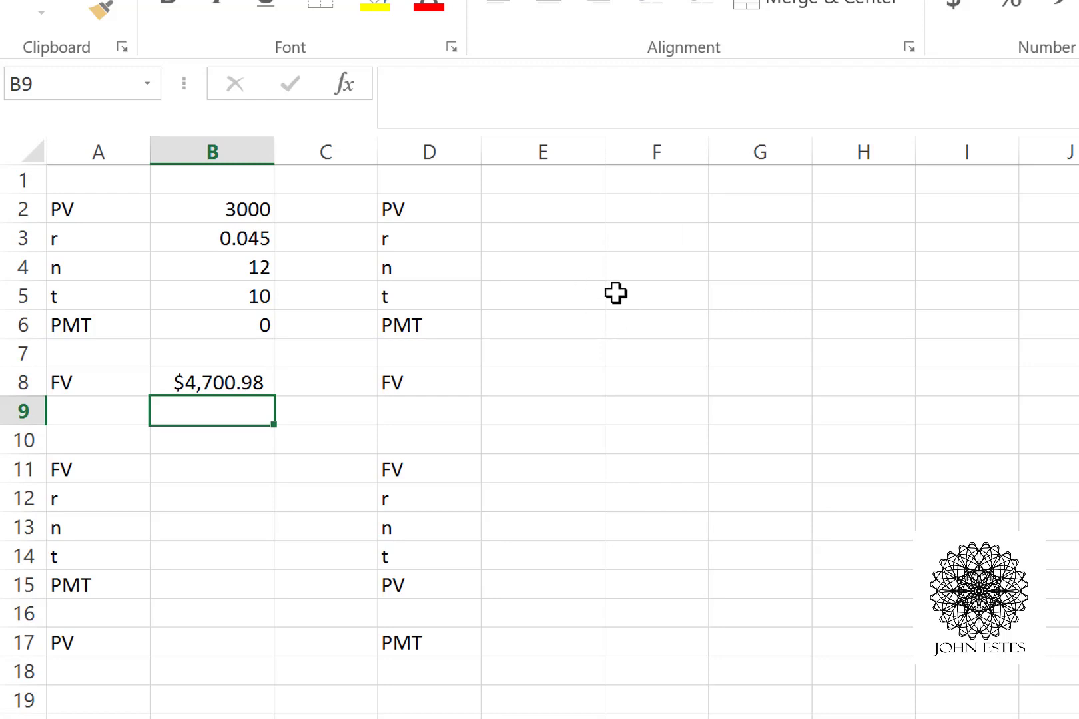
Step: Enter the second problem's present value as 0 in E2 and its interest rate r as 0.035 in E3
{"action": "left_click", "coordinate": [561, 203]}
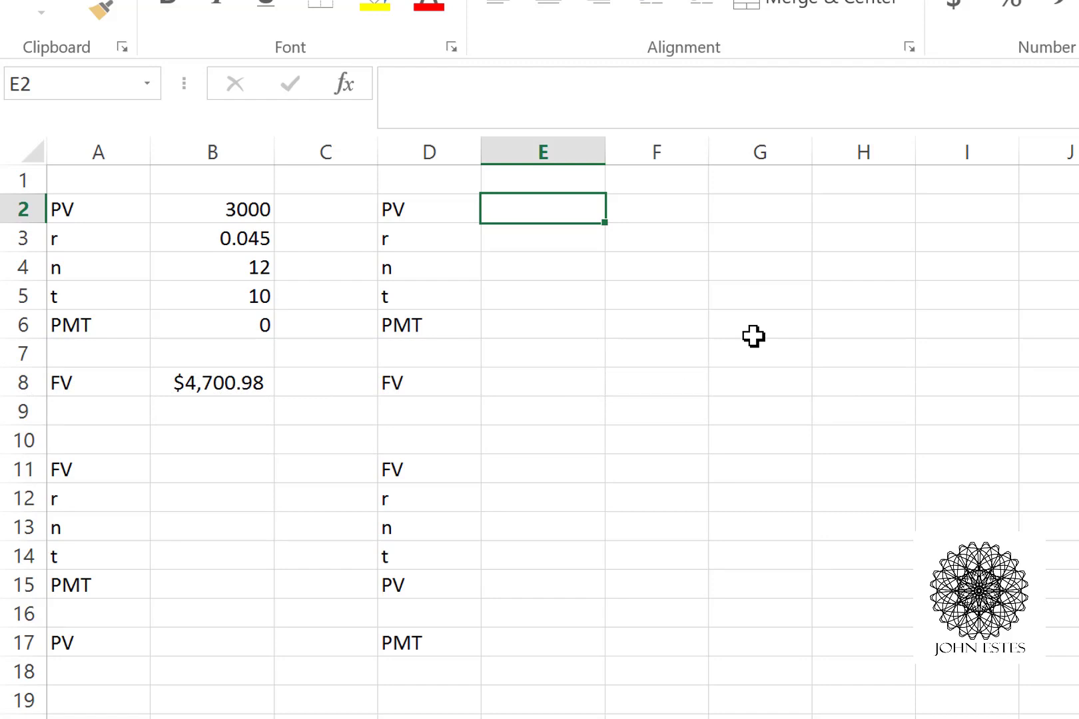
{"action": "type", "text": "0"}
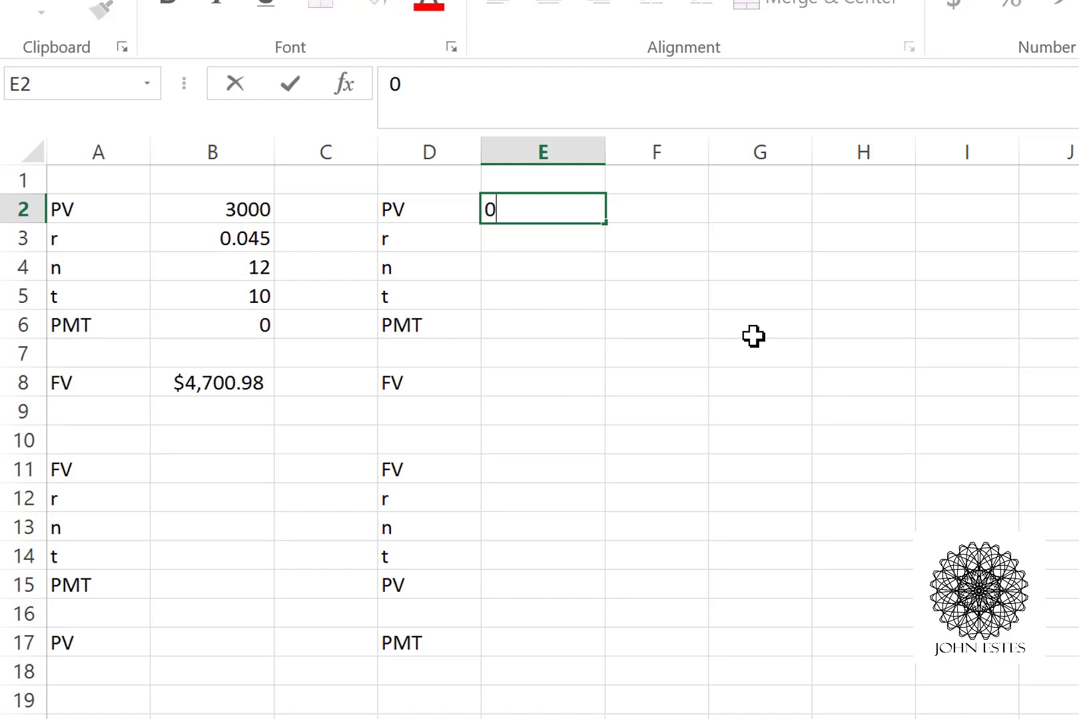
{"action": "key", "text": "Return"}
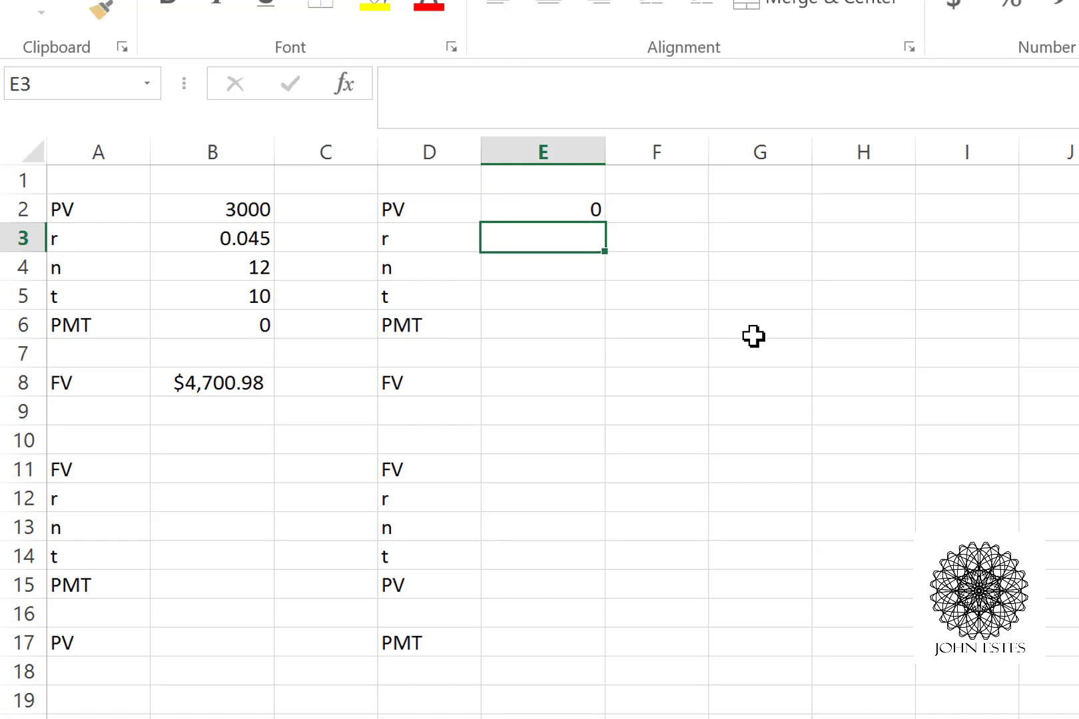
{"action": "type", "text": "0.035"}
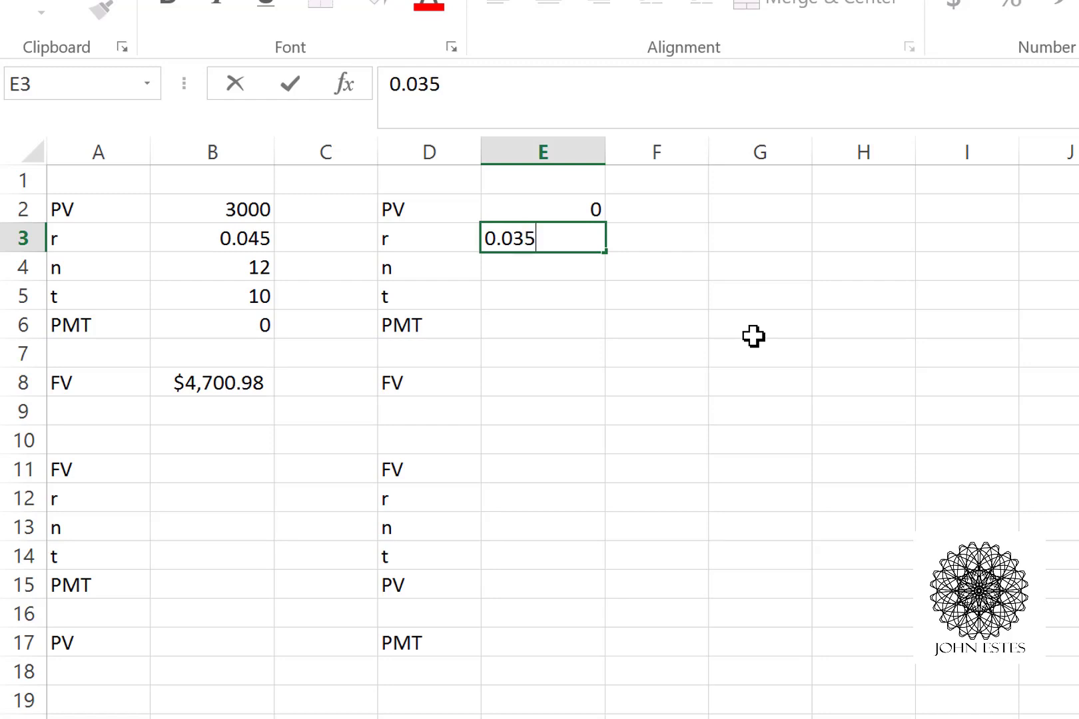
{"action": "key", "text": "Return"}
Step: Enter the compounding periods n as 12 in E4 and the time t as 15 in E5
{"action": "type", "text": "12"}
{"action": "key", "text": "Return"}
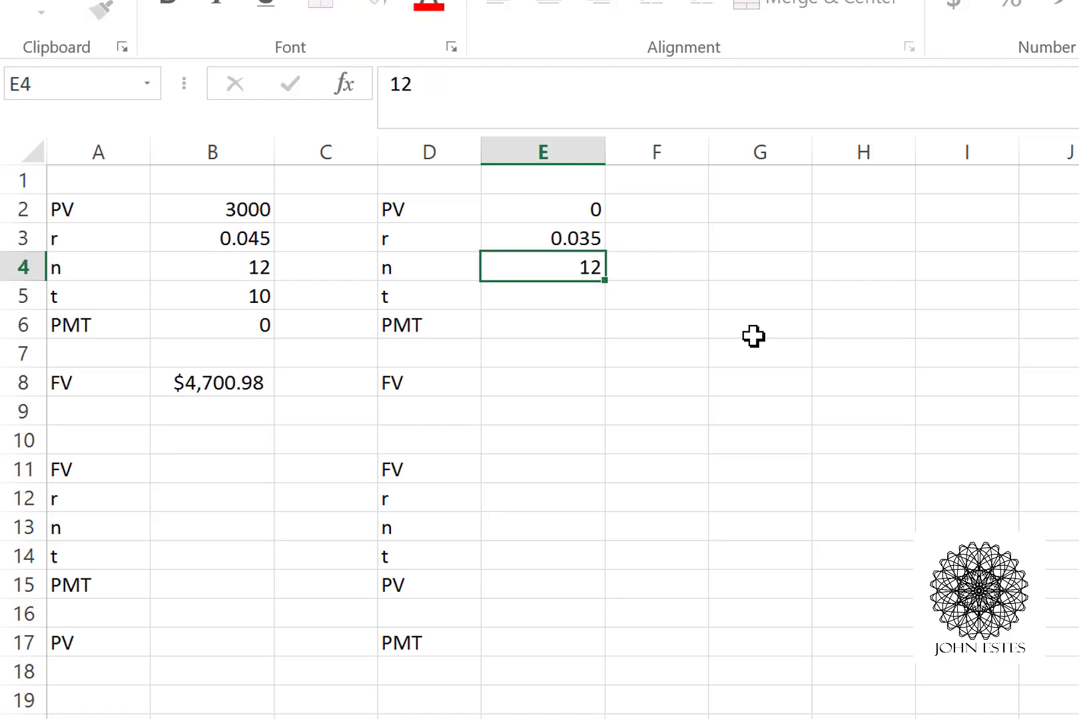
{"action": "type", "text": "15"}
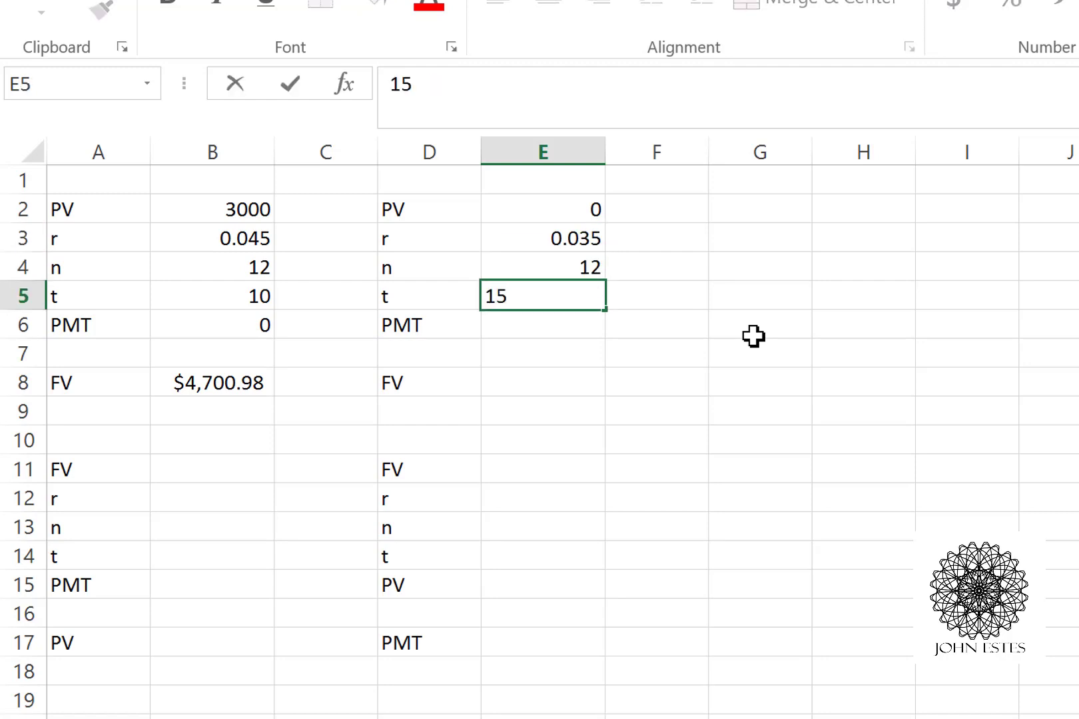
{"action": "key", "text": "Return"}
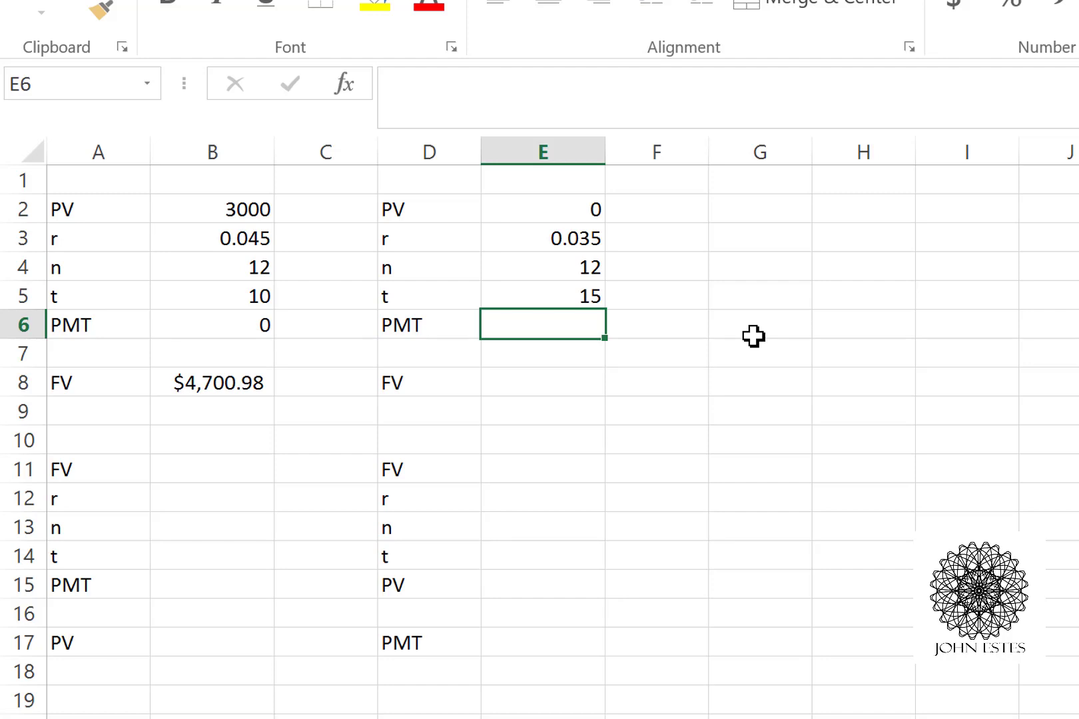
Step: Enter the payment PMT as -100 in cell E6
{"action": "type", "text": "-100"}
{"action": "key", "text": "Return"}
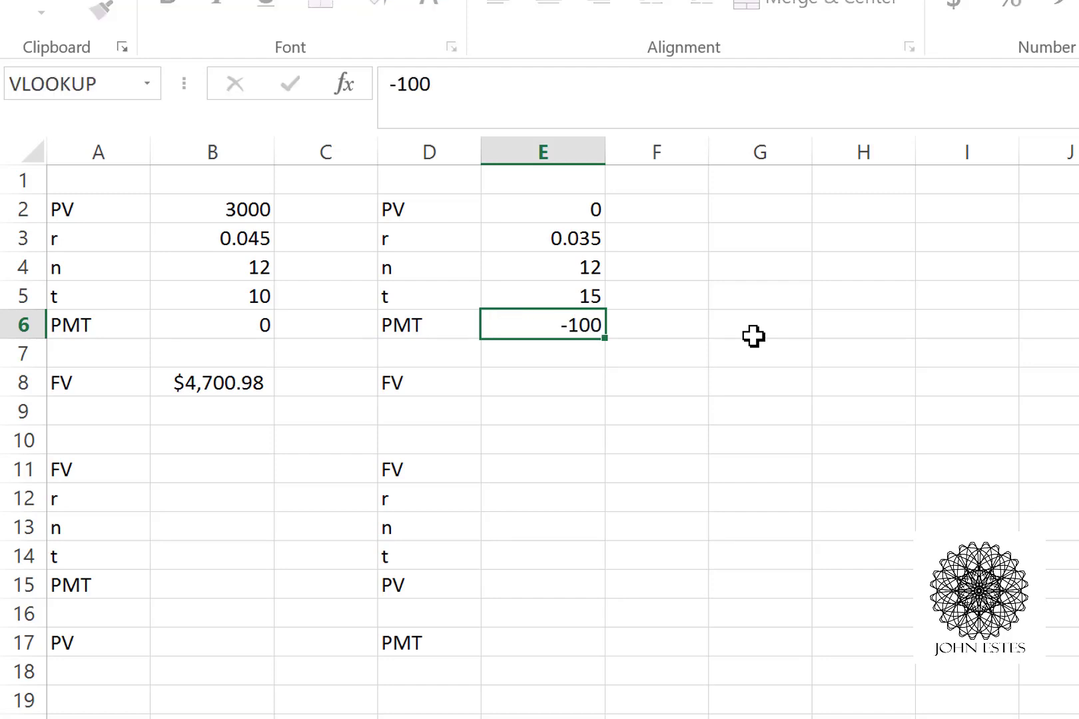
{"action": "key", "text": "Return"}
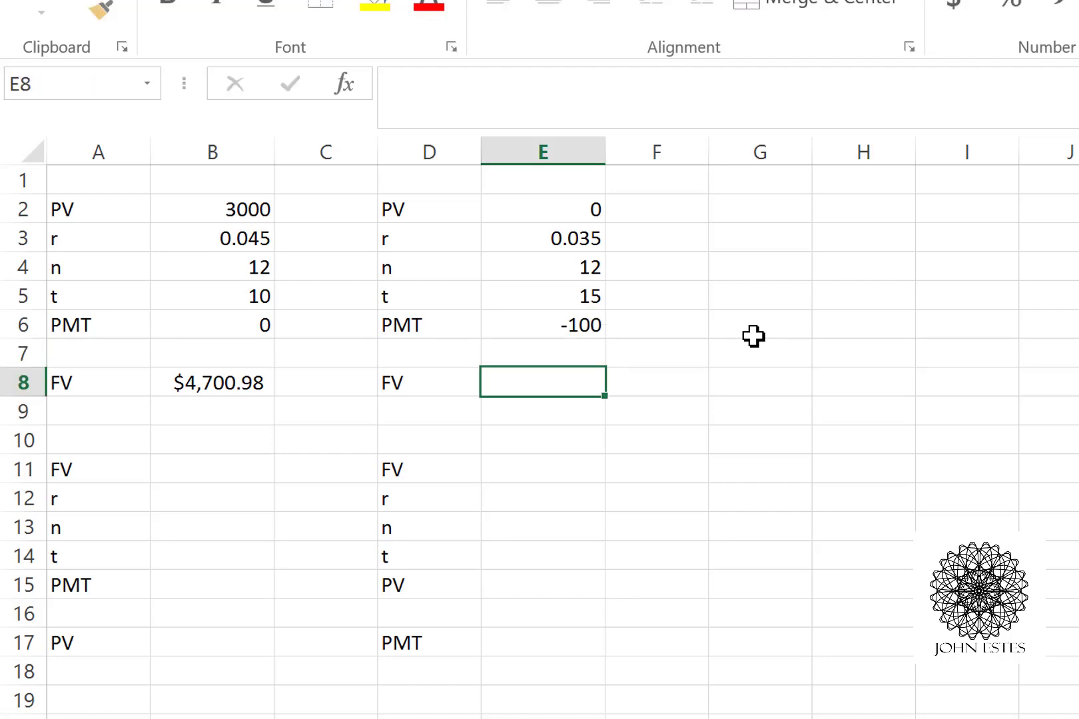
{"action": "left_click", "coordinate": [438, 94]}
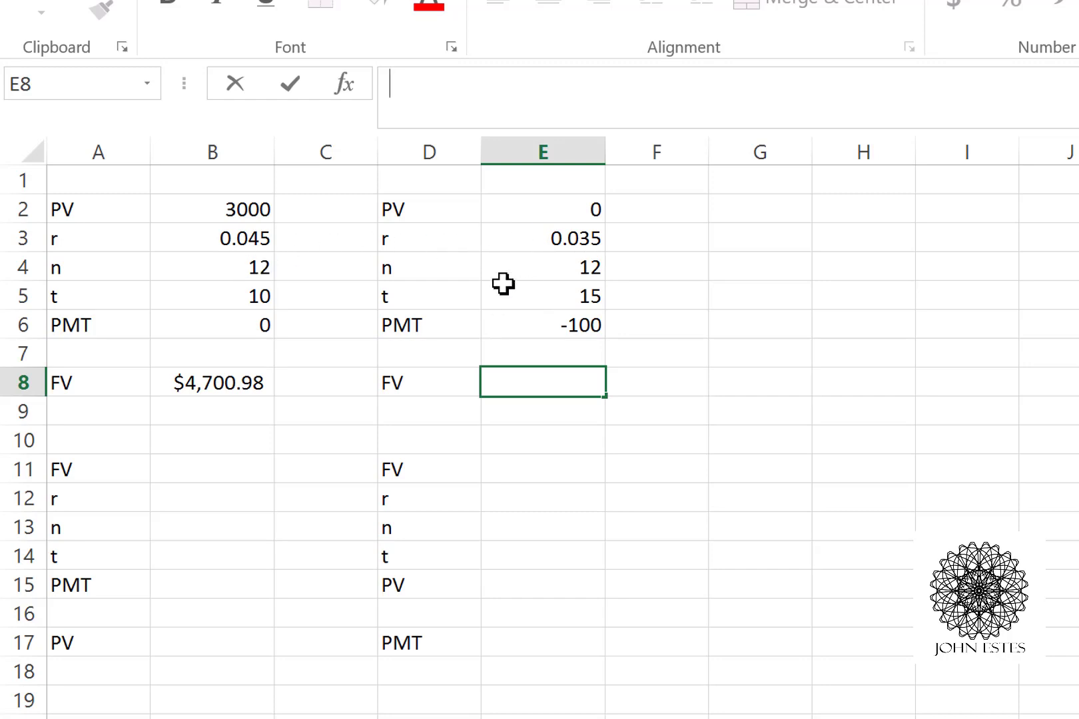
{"action": "double_click", "coordinate": [207, 286]}
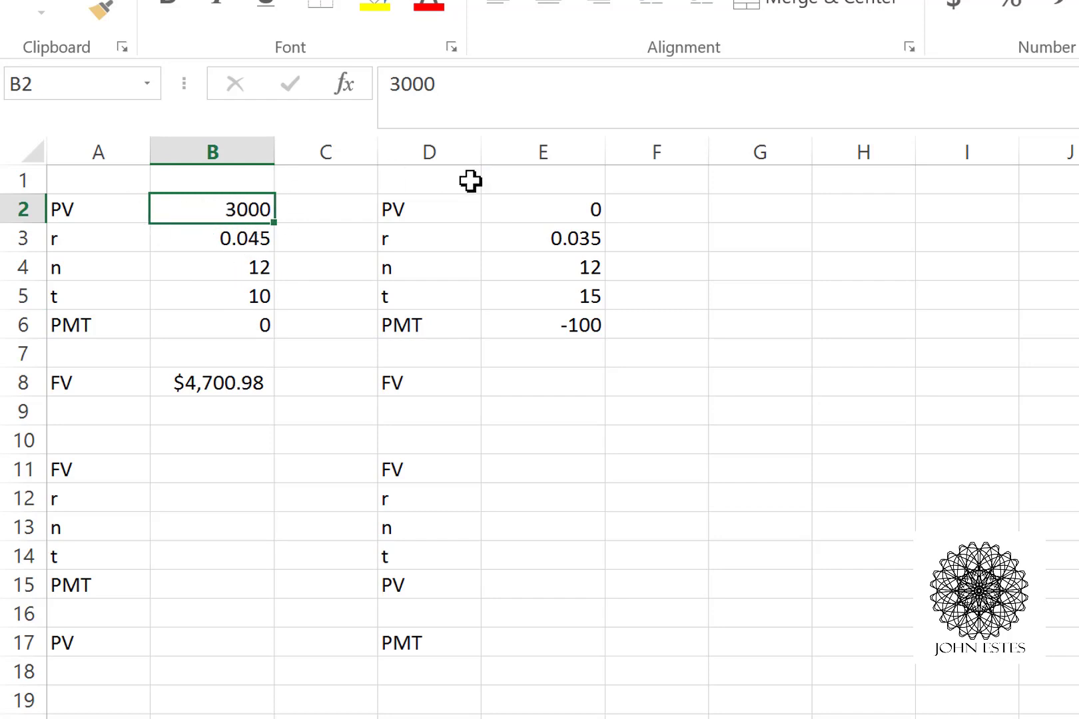
{"action": "left_click", "coordinate": [586, 209]}
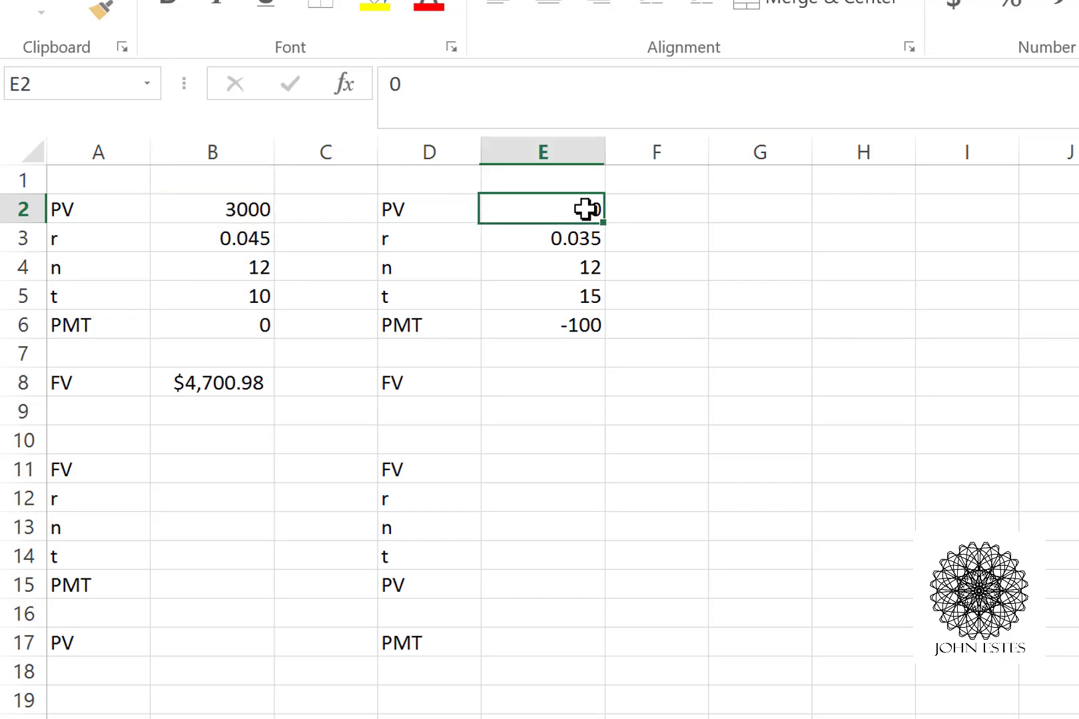
{"action": "left_click", "coordinate": [253, 331]}
{"action": "left_click", "coordinate": [541, 334]}
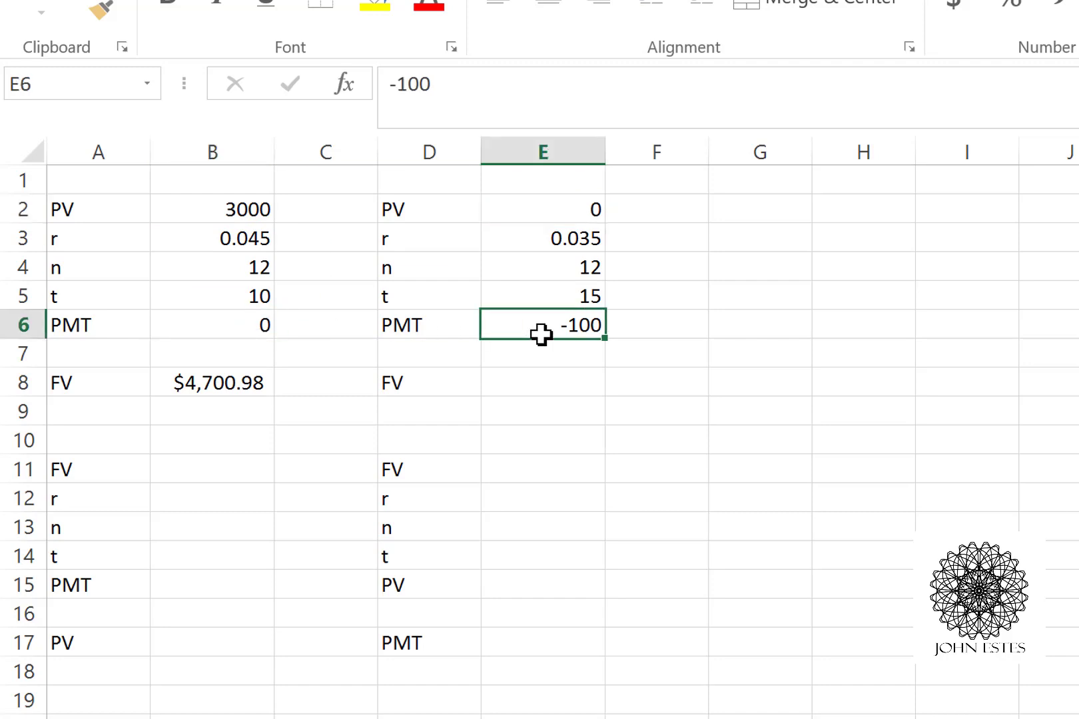
Step: Start an FV formula in E8 with the rate as E3/E4 and the number of periods as E4*E5
{"action": "left_click", "coordinate": [542, 389]}
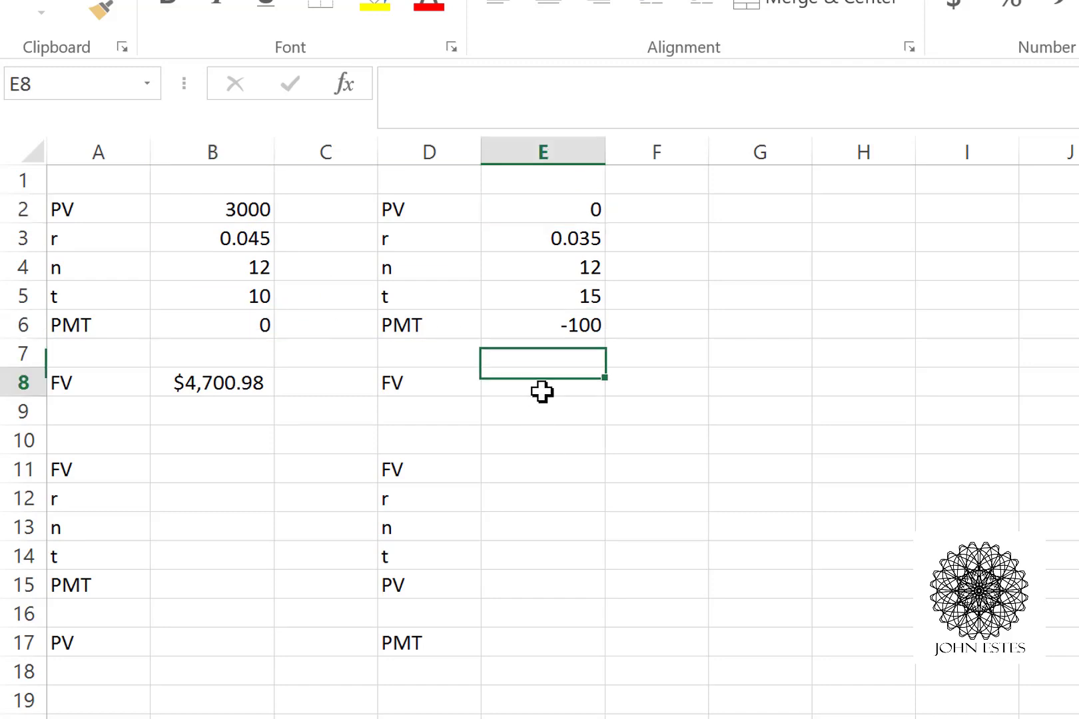
{"action": "type", "text": "=F"}
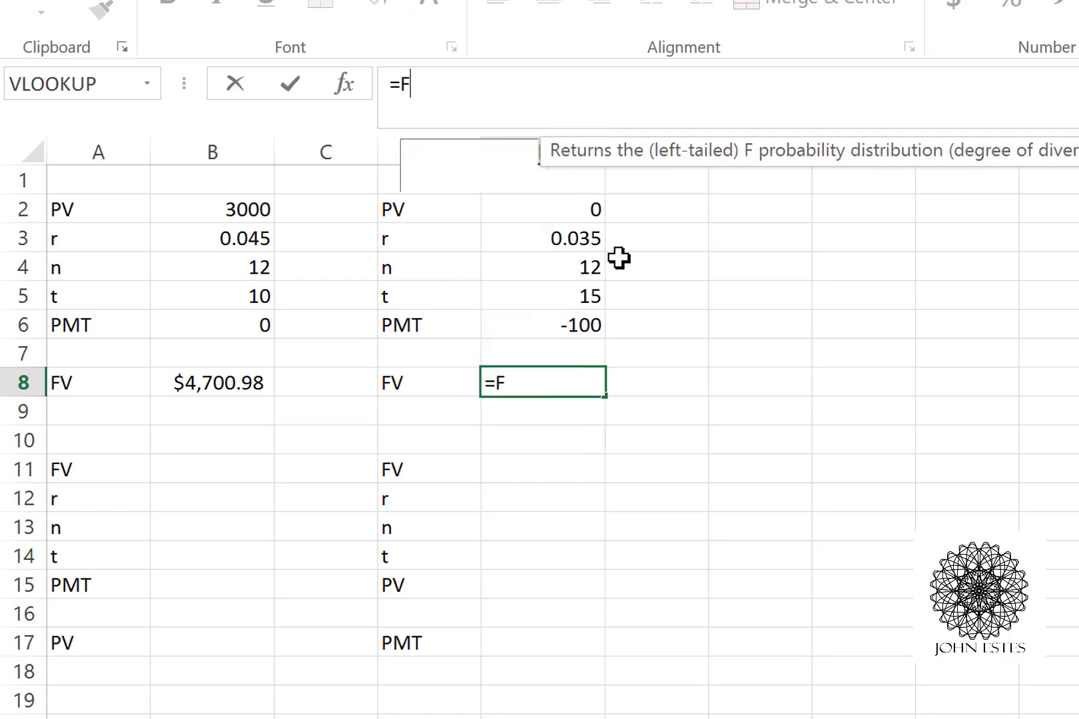
{"action": "type", "text": "V("}
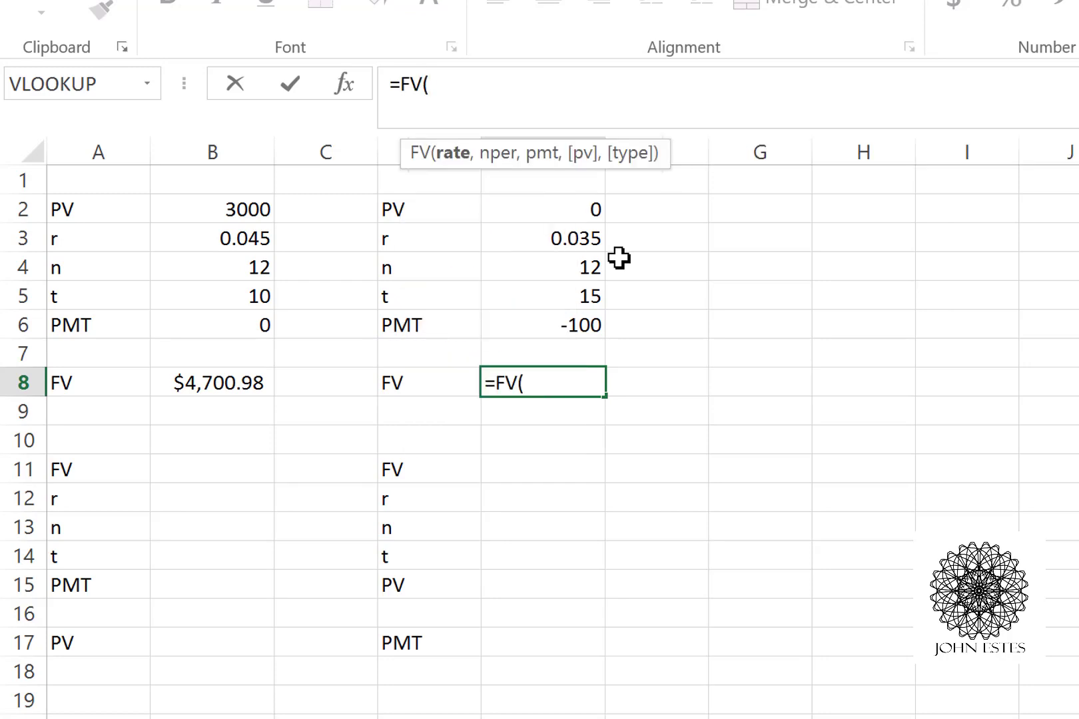
{"action": "type", "text": "E"}
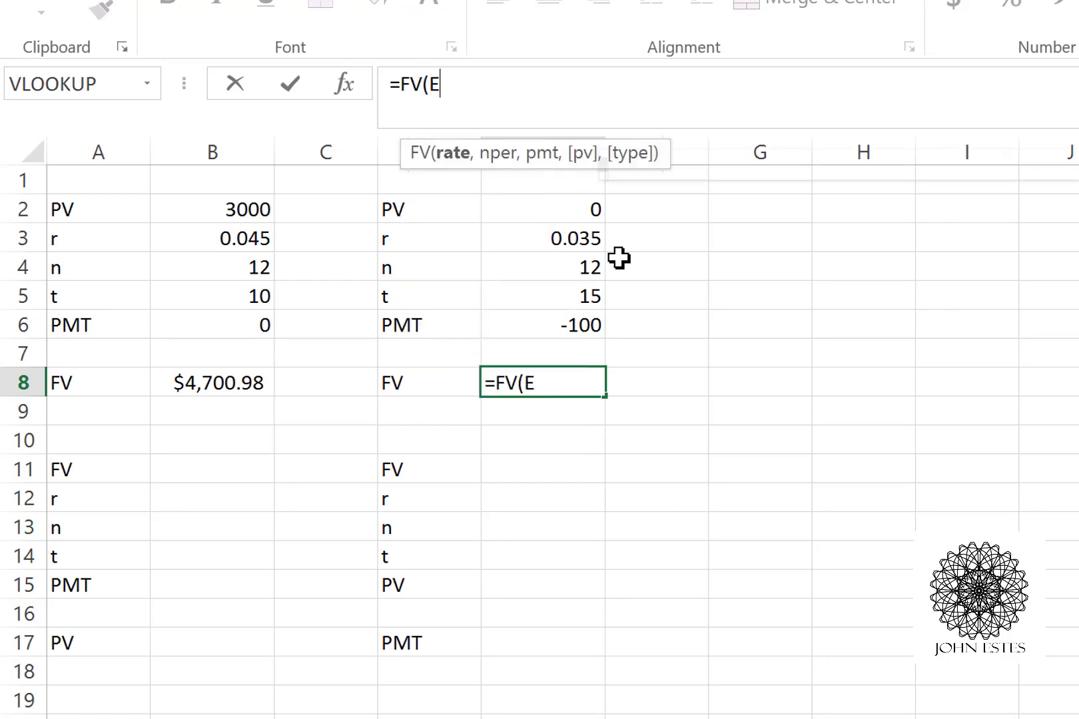
{"action": "type", "text": "3/E4"}
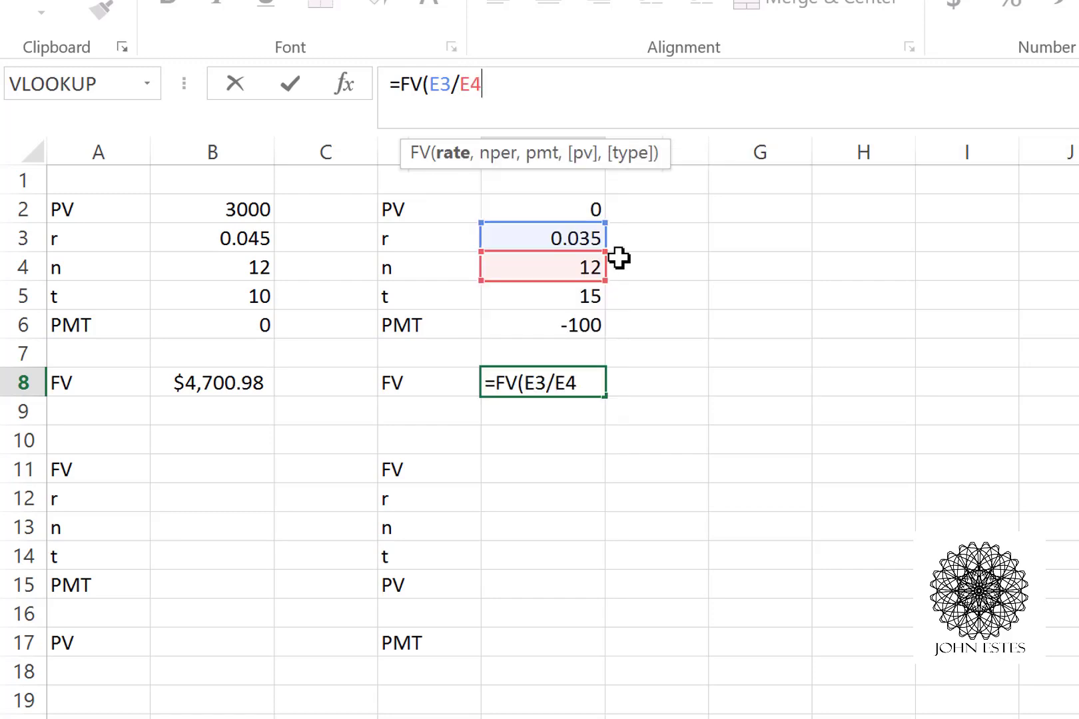
{"action": "type", "text": ","}
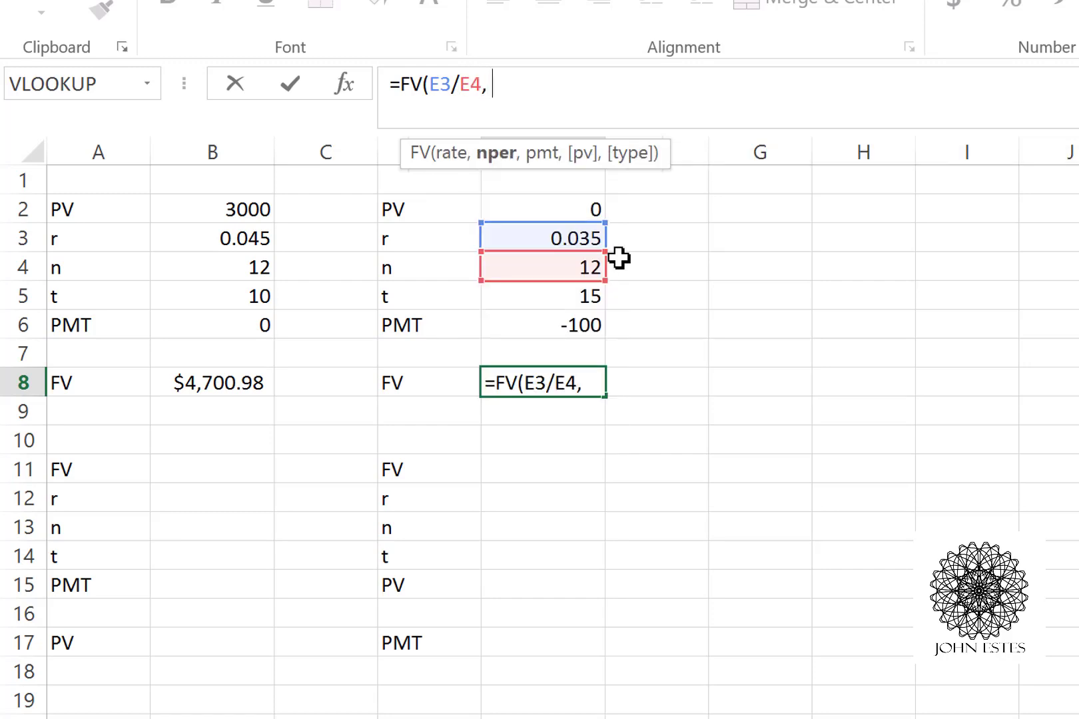
{"action": "type", "text": " E4"}
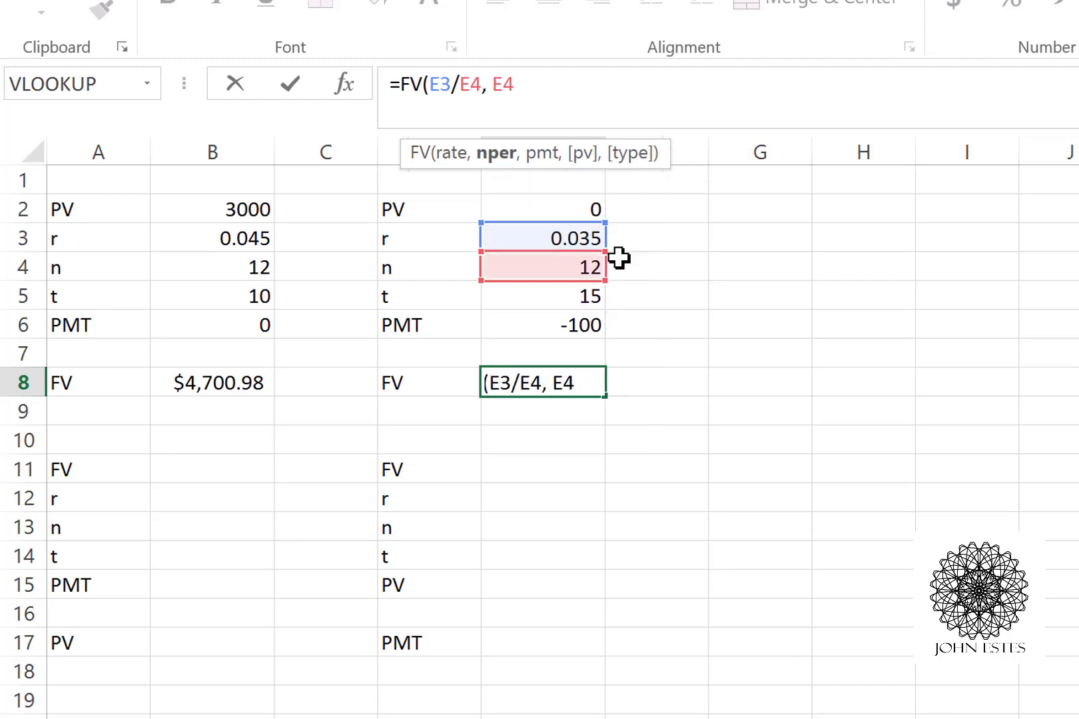
{"action": "type", "text": "*E5"}
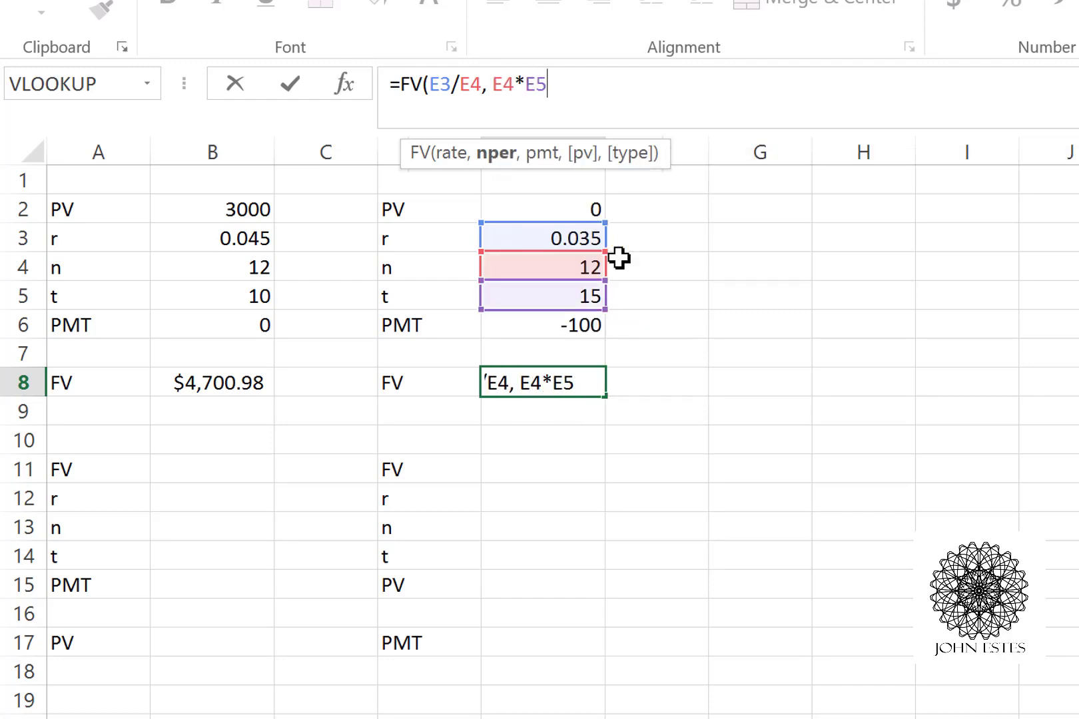
Step: Complete the FV formula in E8 with E6 as the payment and E2 as the present value, and commit it
{"action": "type", "text": ","}
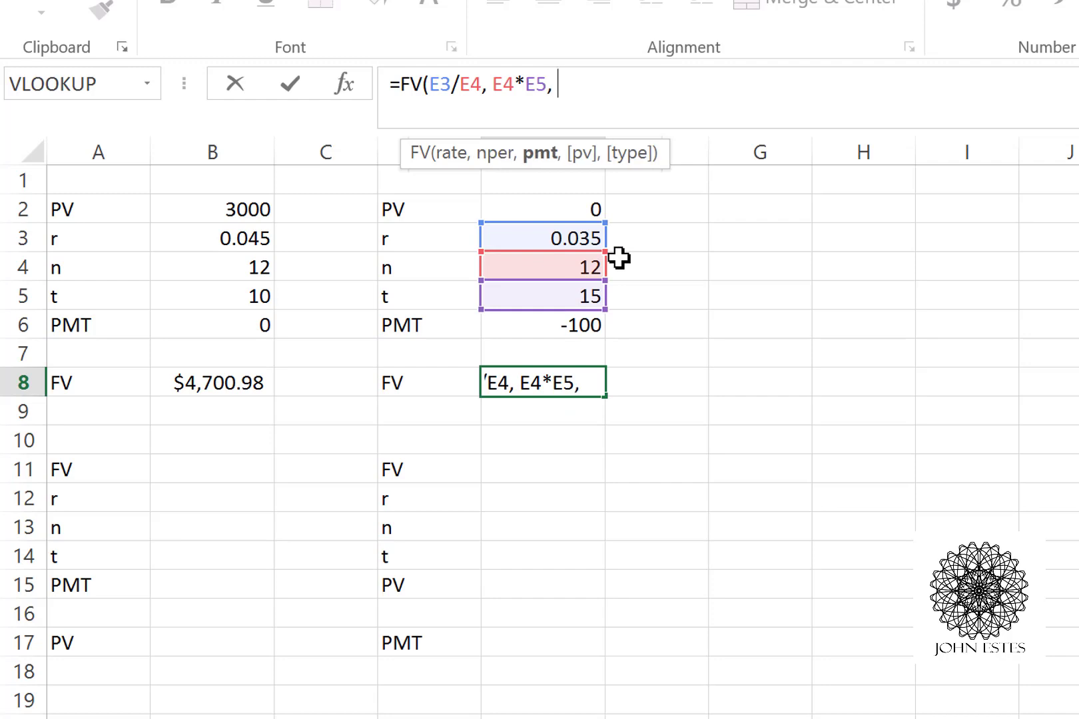
{"action": "type", "text": " E6,"}
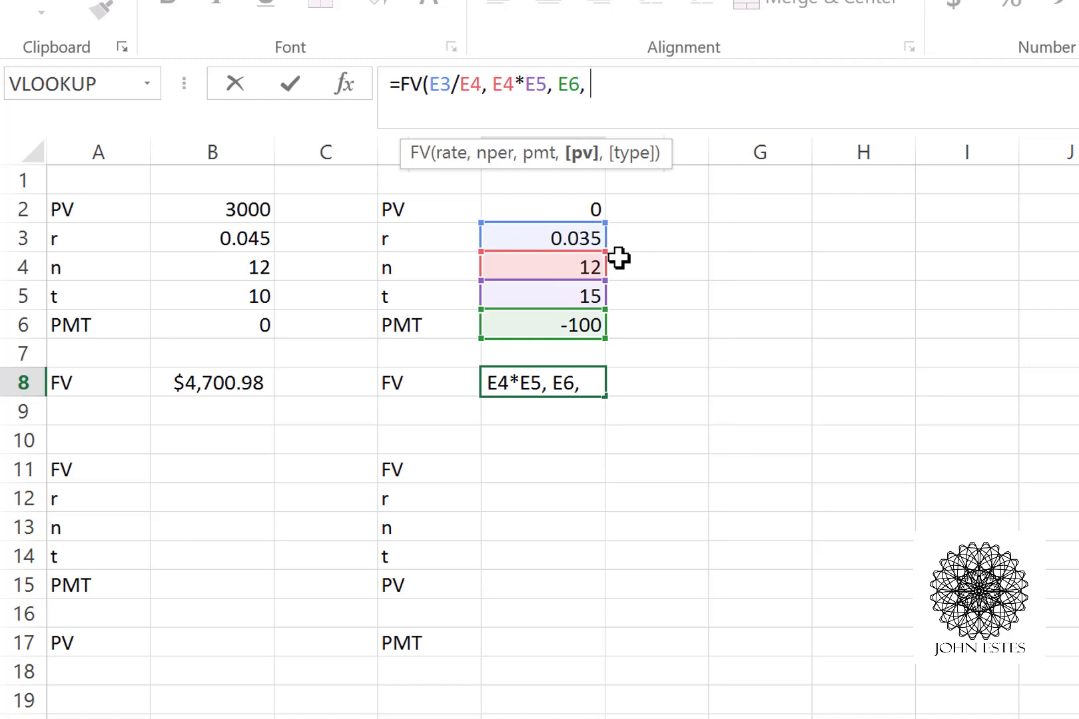
{"action": "type", "text": " E2)"}
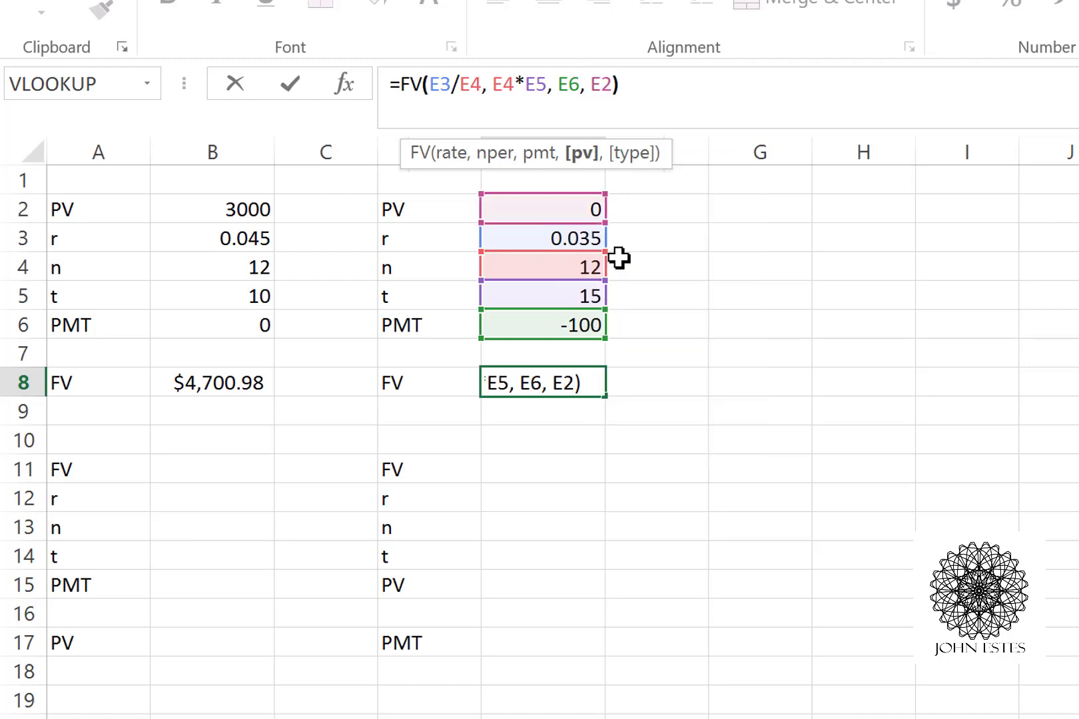
{"action": "key", "text": "Return"}
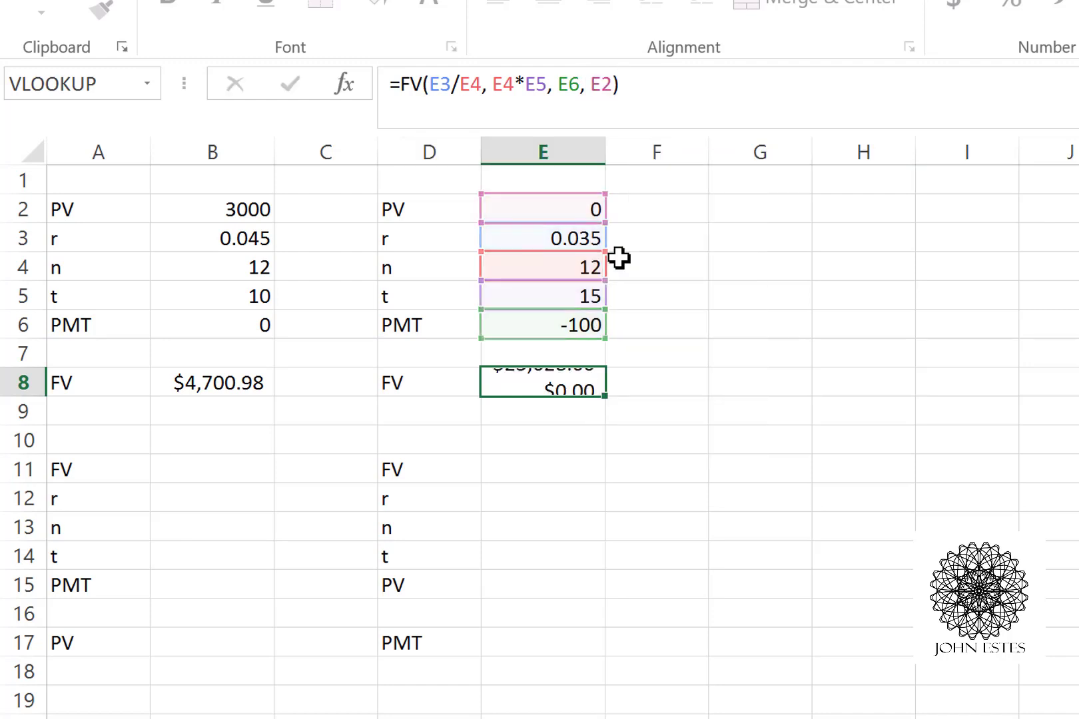
{"action": "key", "text": "Up"}
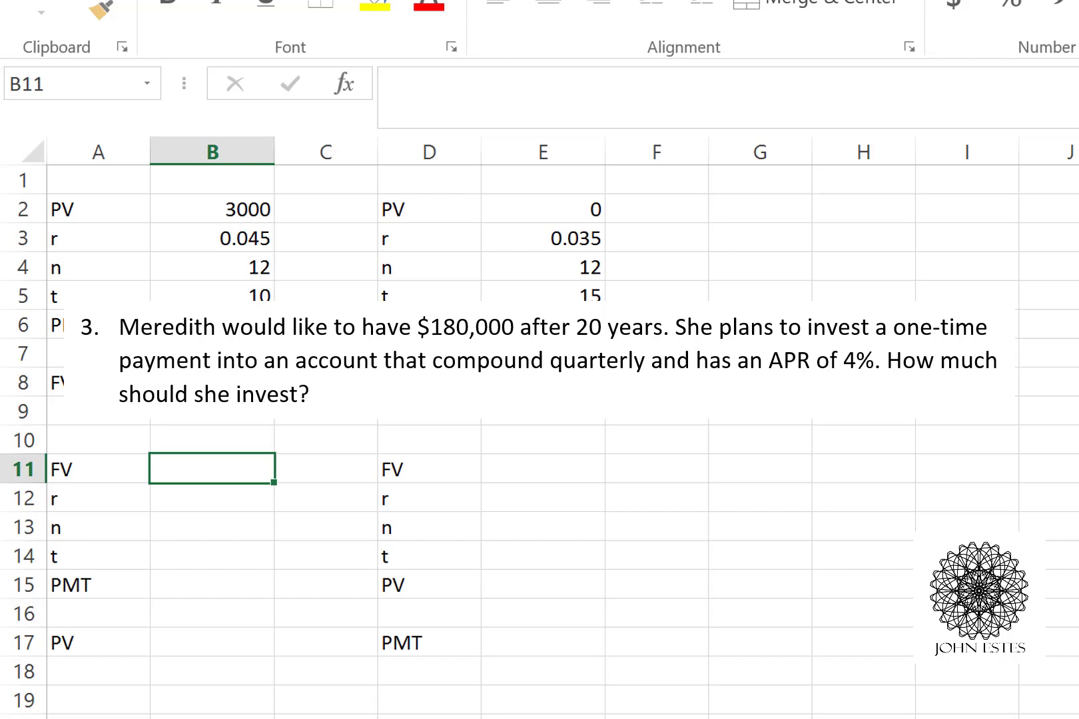
Step: Enter the third problem's future value as 180000 in B11 and its interest rate r as 0.04 in B12
{"action": "type", "text": "180"}
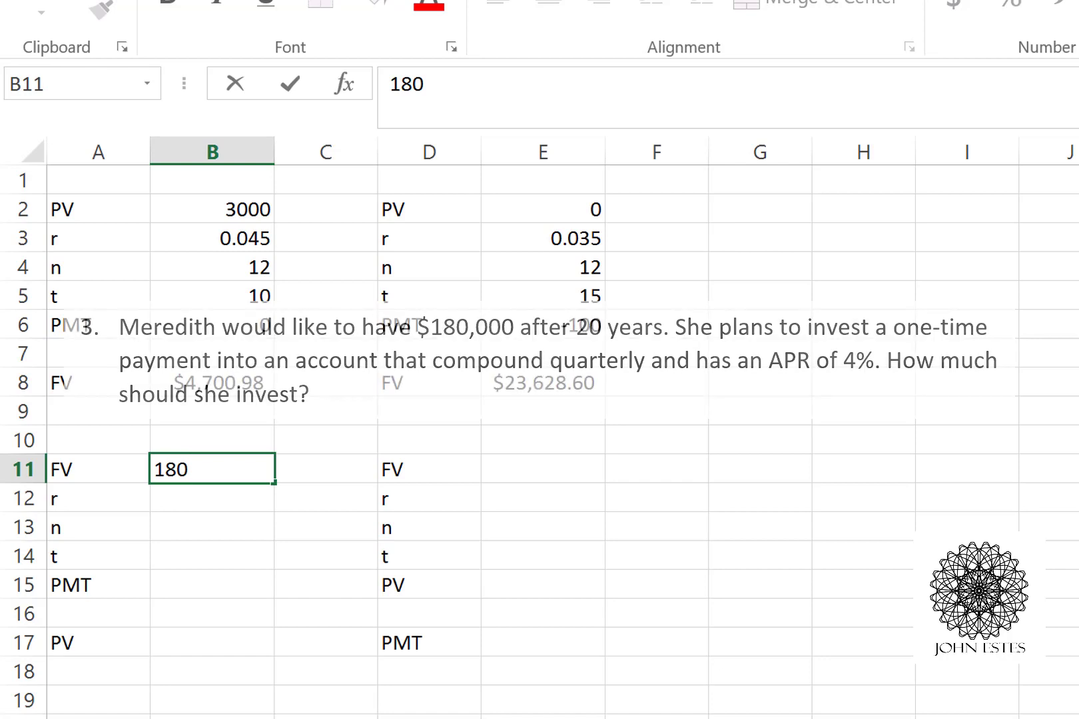
{"action": "type", "text": "000"}
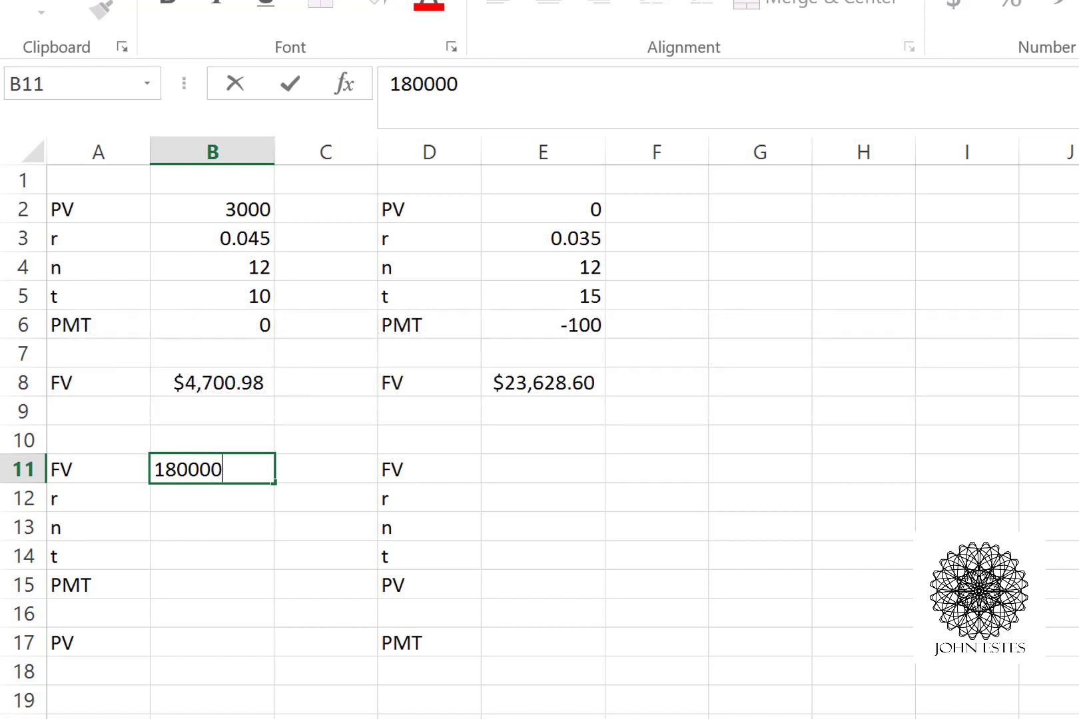
{"action": "key", "text": "Return"}
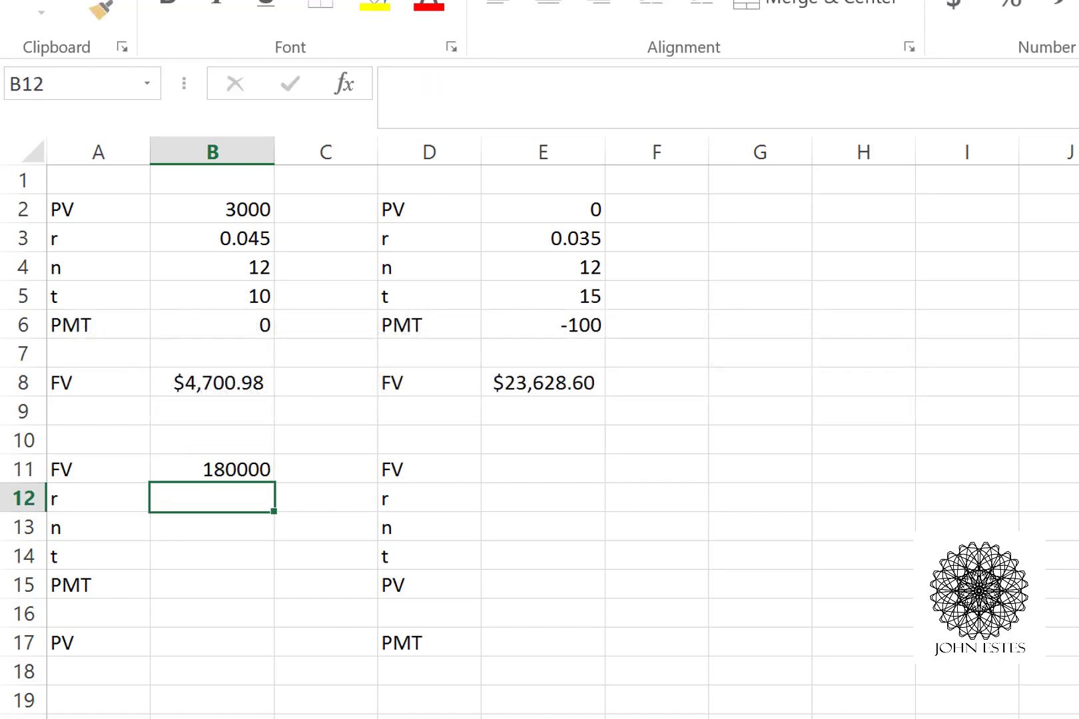
{"action": "type", "text": "0.04"}
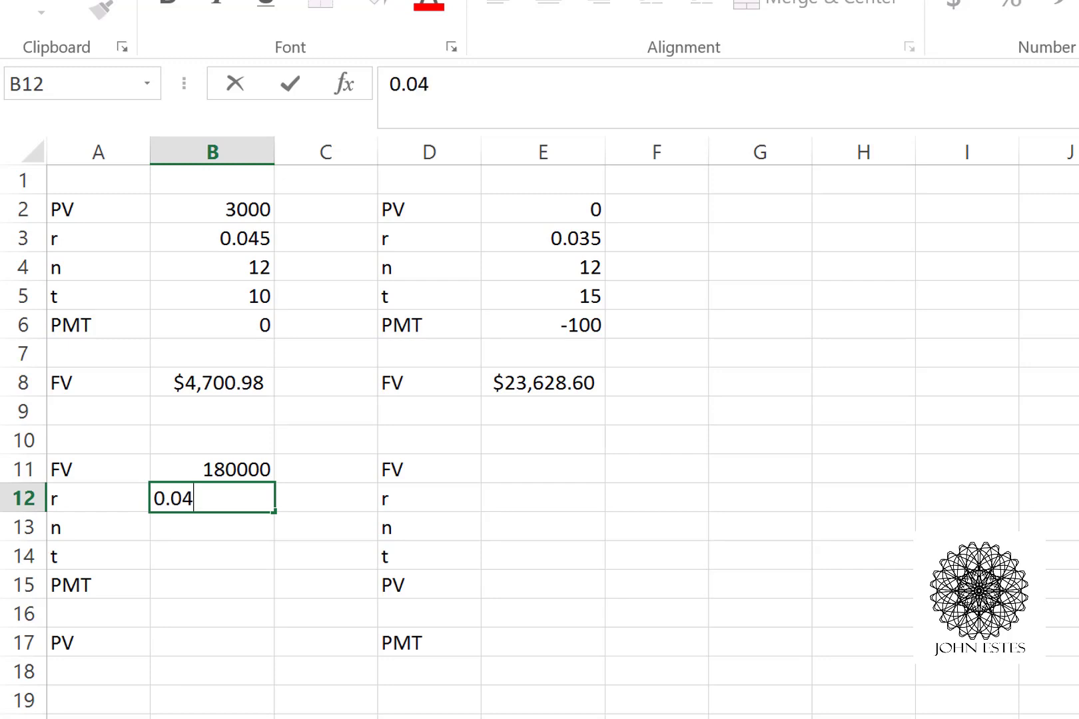
{"action": "key", "text": "Return"}
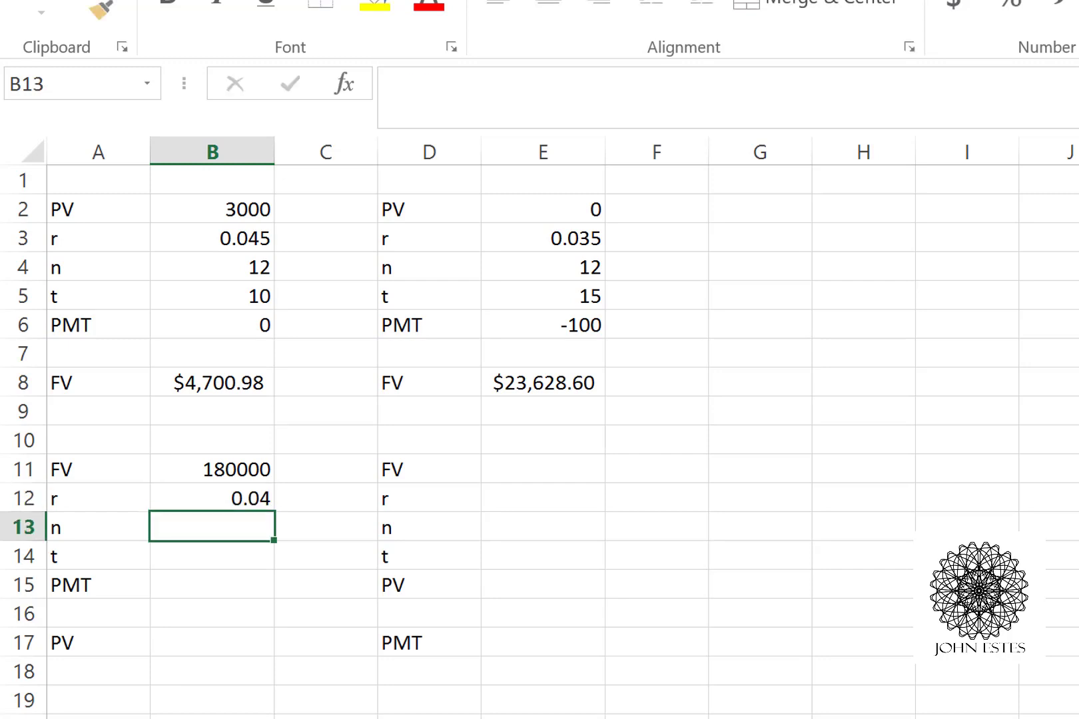
Step: Enter the compounding periods n as 4 in B13, the time t as 20 in B14 and PMT as 0 in B15
{"action": "type", "text": "4"}
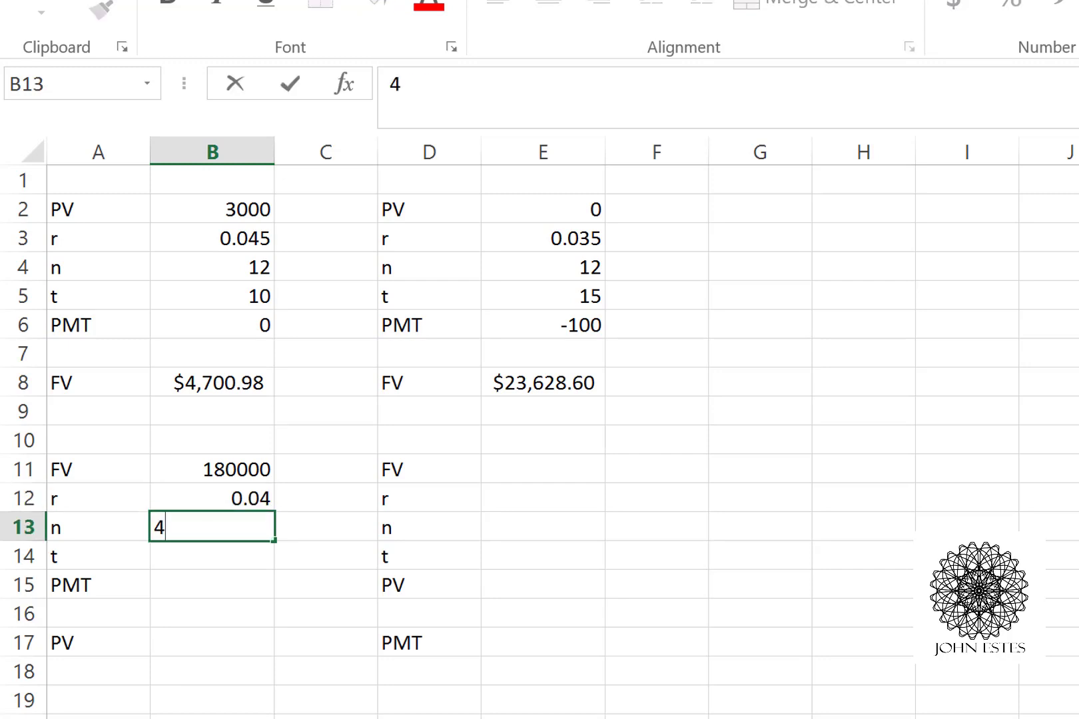
{"action": "key", "text": "Return"}
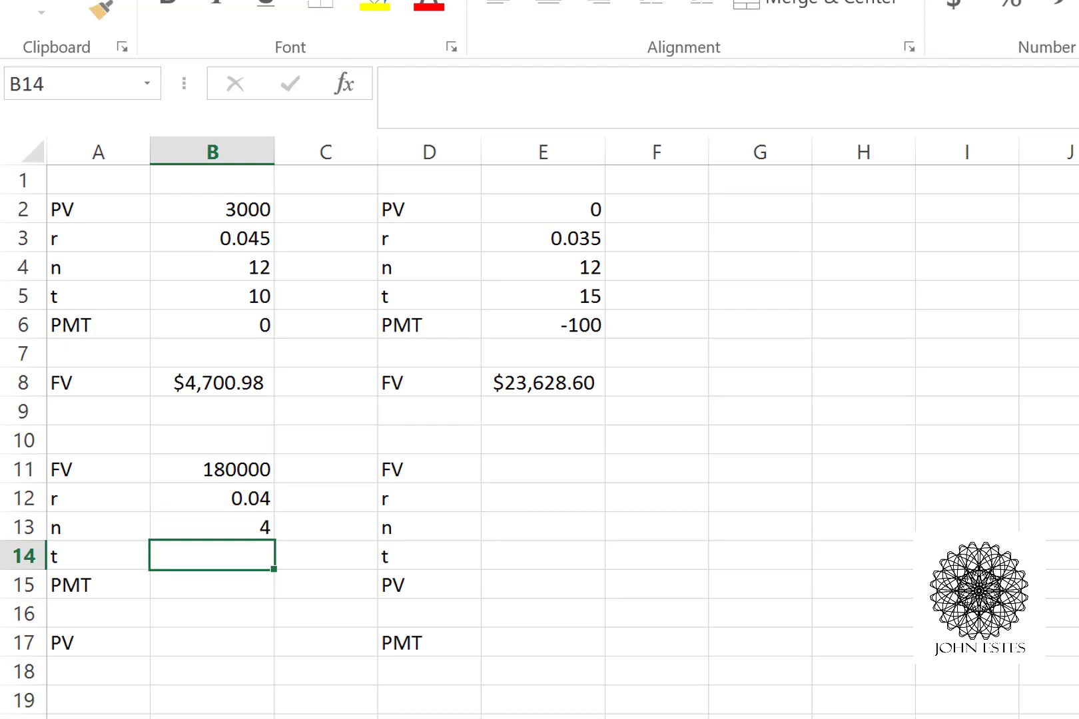
{"action": "type", "text": "20"}
{"action": "key", "text": "Return"}
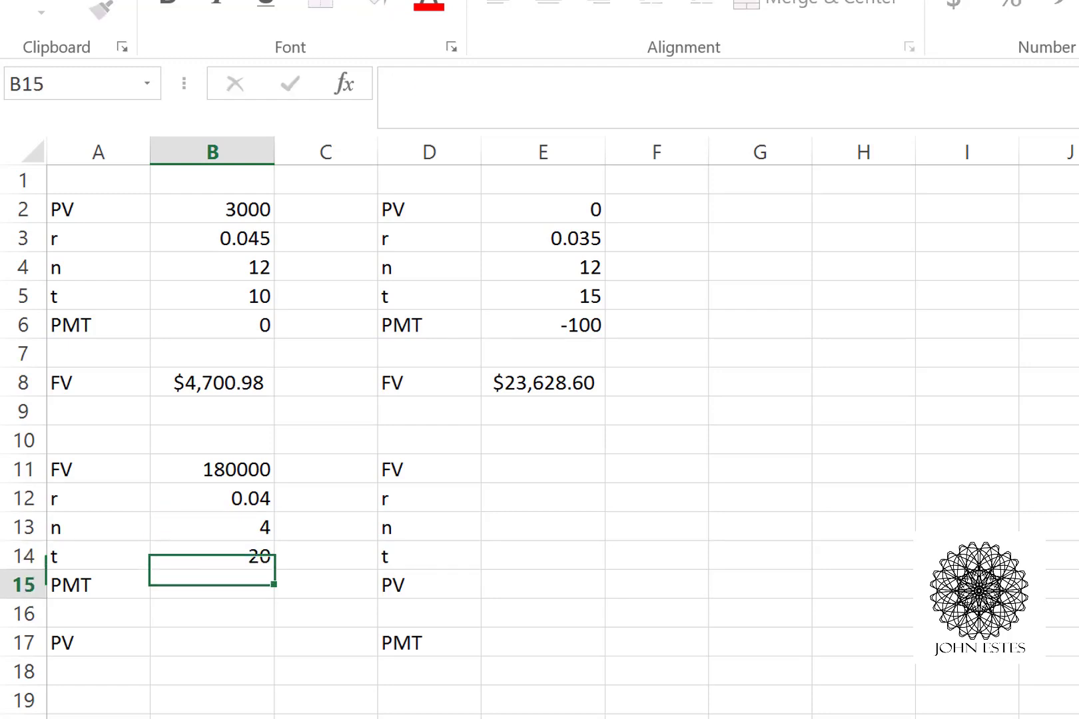
{"action": "type", "text": "0"}
{"action": "key", "text": "Return"}
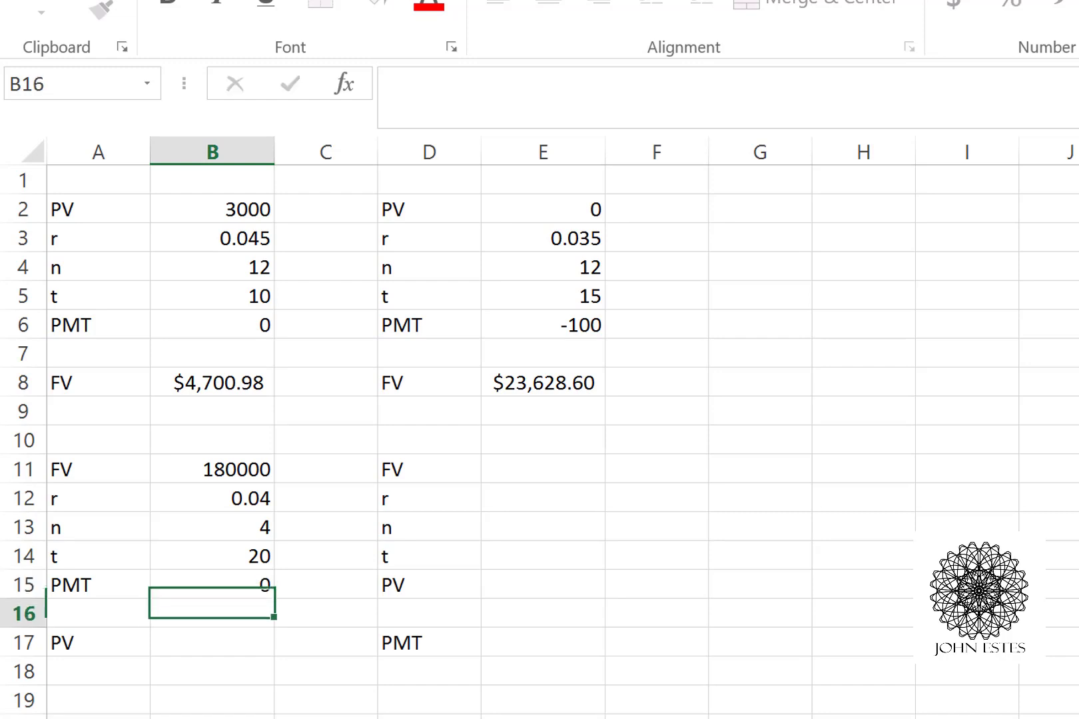
Step: Start a PV formula in B17 with the rate as B12/B13 and the number of periods as B13*B14
{"action": "key", "text": "Return"}
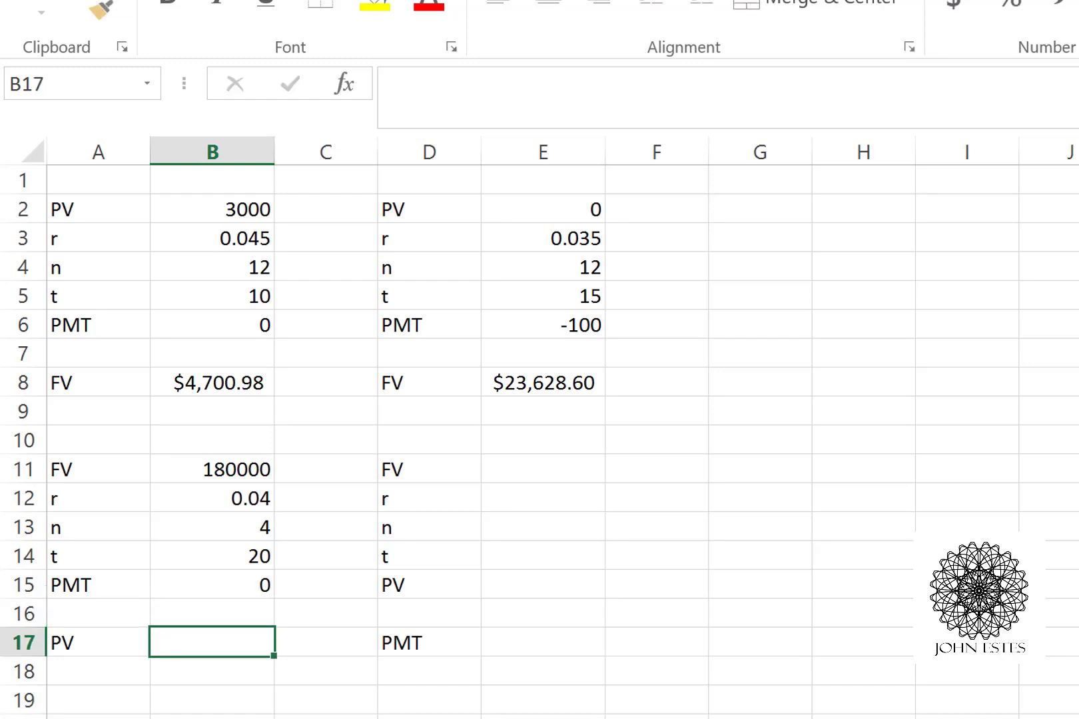
{"action": "left_click", "coordinate": [775, 95]}
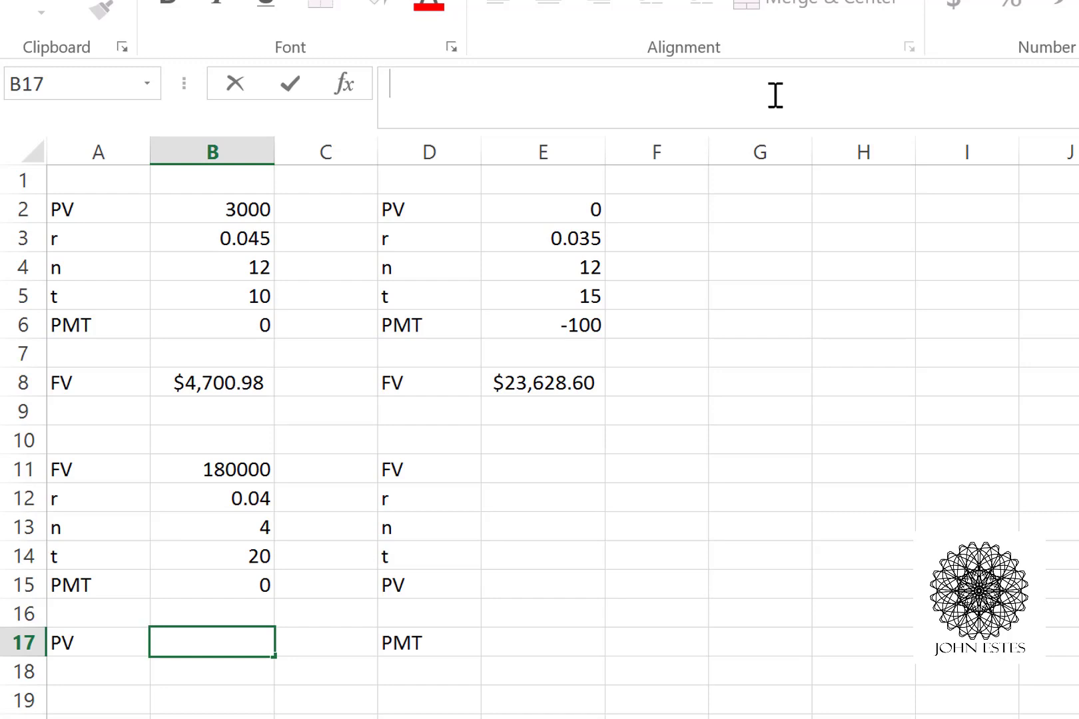
{"action": "type", "text": "=PV("}
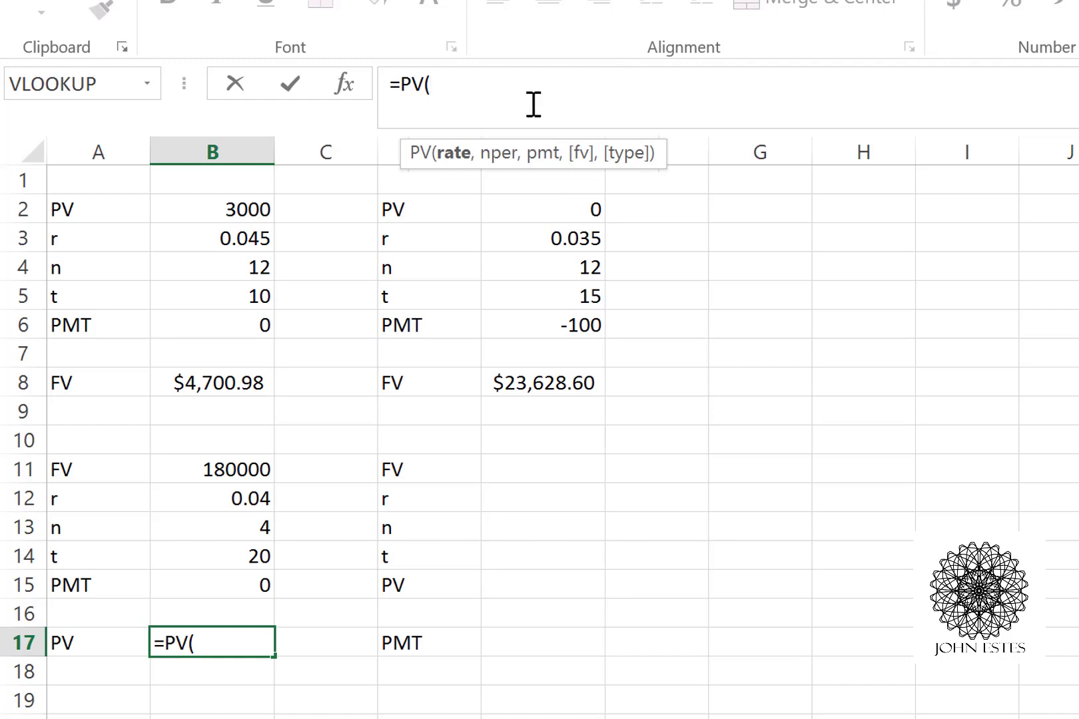
{"action": "type", "text": "B"}
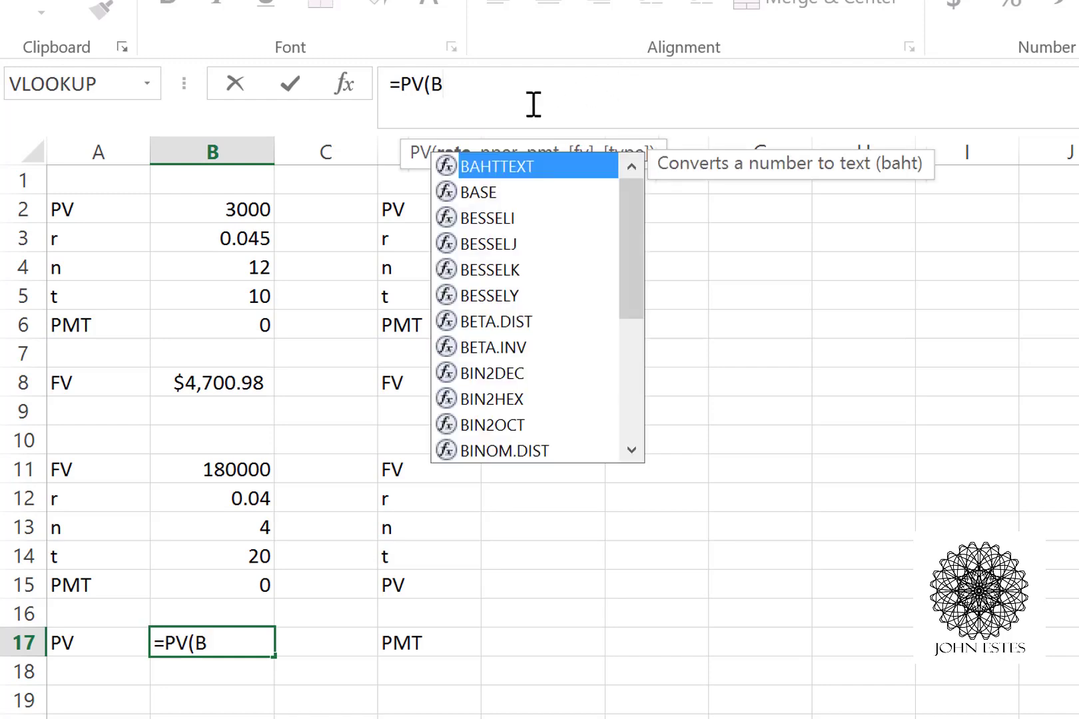
{"action": "type", "text": "12/B13"}
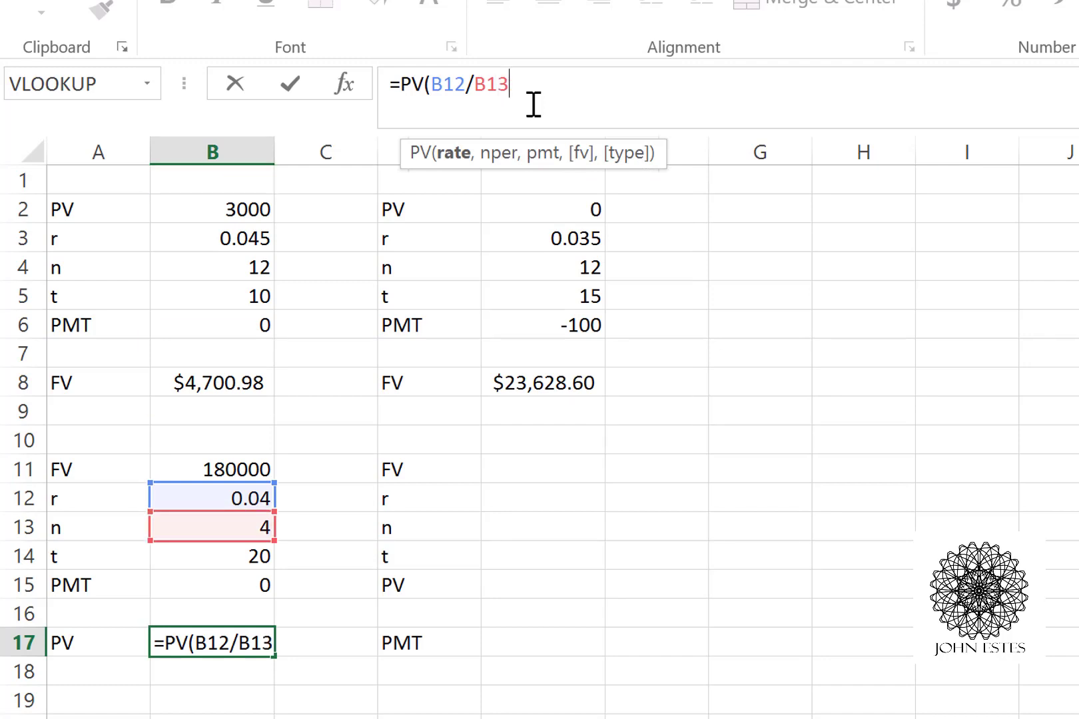
{"action": "type", "text": ", "}
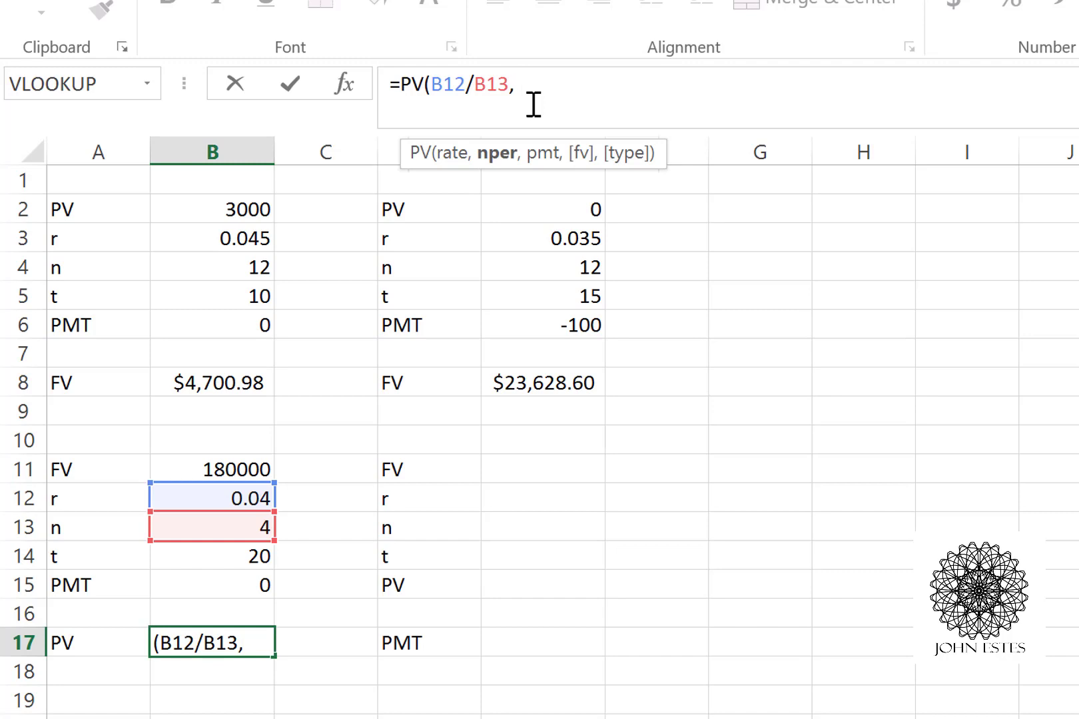
{"action": "type", "text": "B13*"}
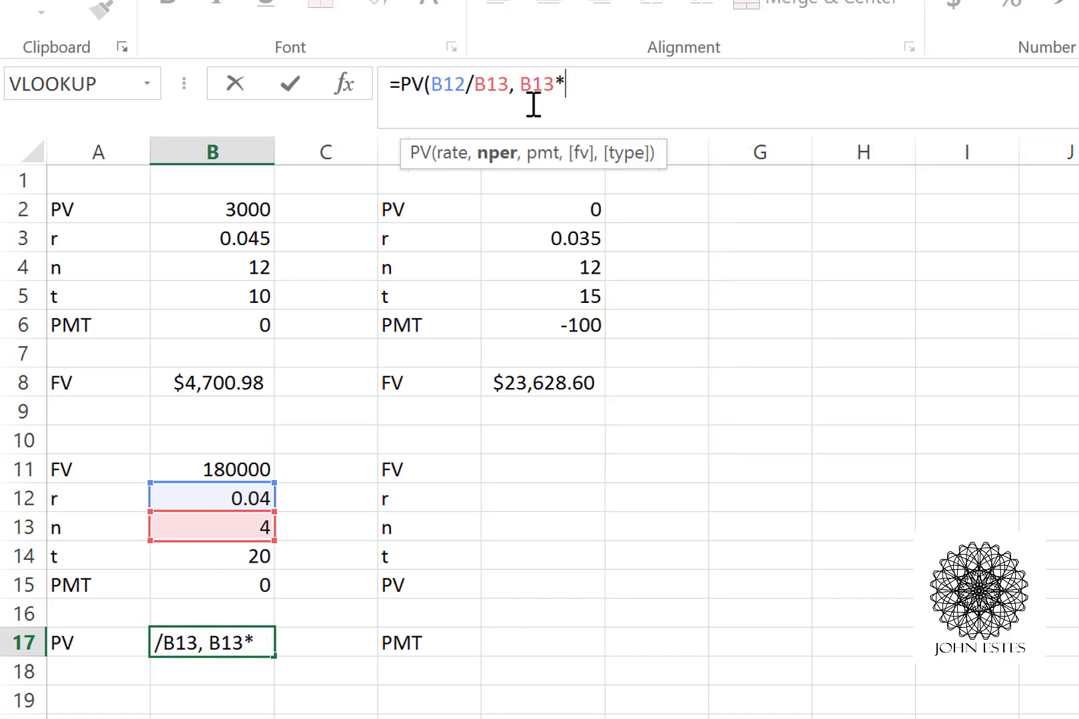
{"action": "type", "text": "B14"}
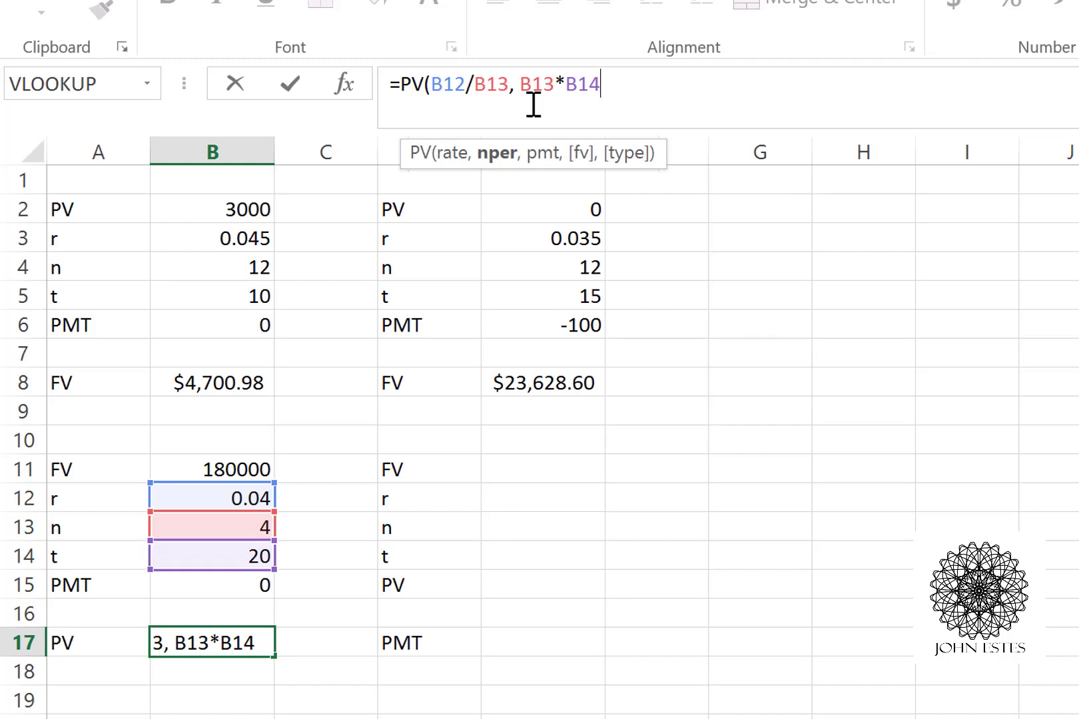
Step: Complete the PV formula in B17 with B15 as the payment and B11 as the future value, and commit it
{"action": "type", "text": ", "}
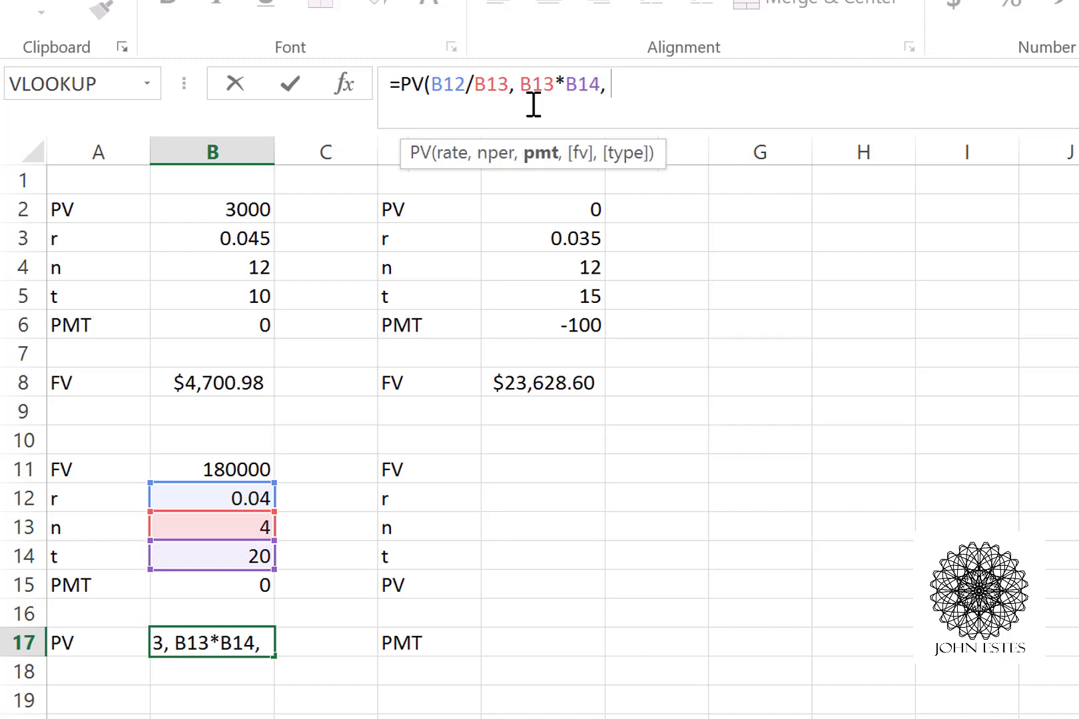
{"action": "type", "text": "B15, "}
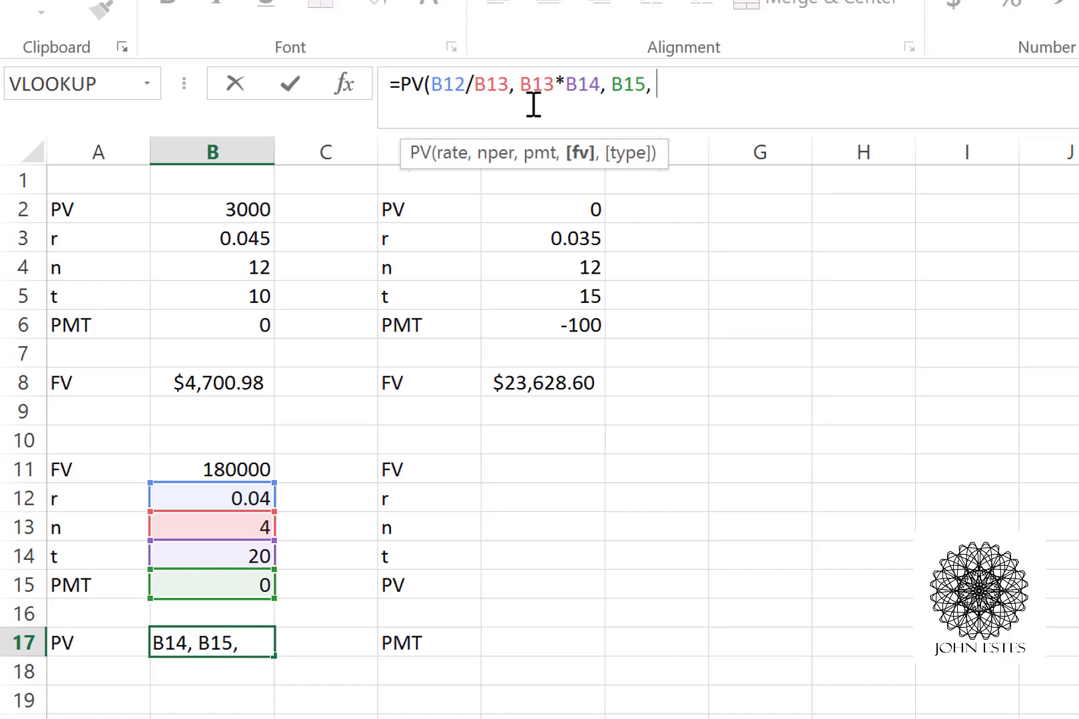
{"action": "type", "text": "B11)"}
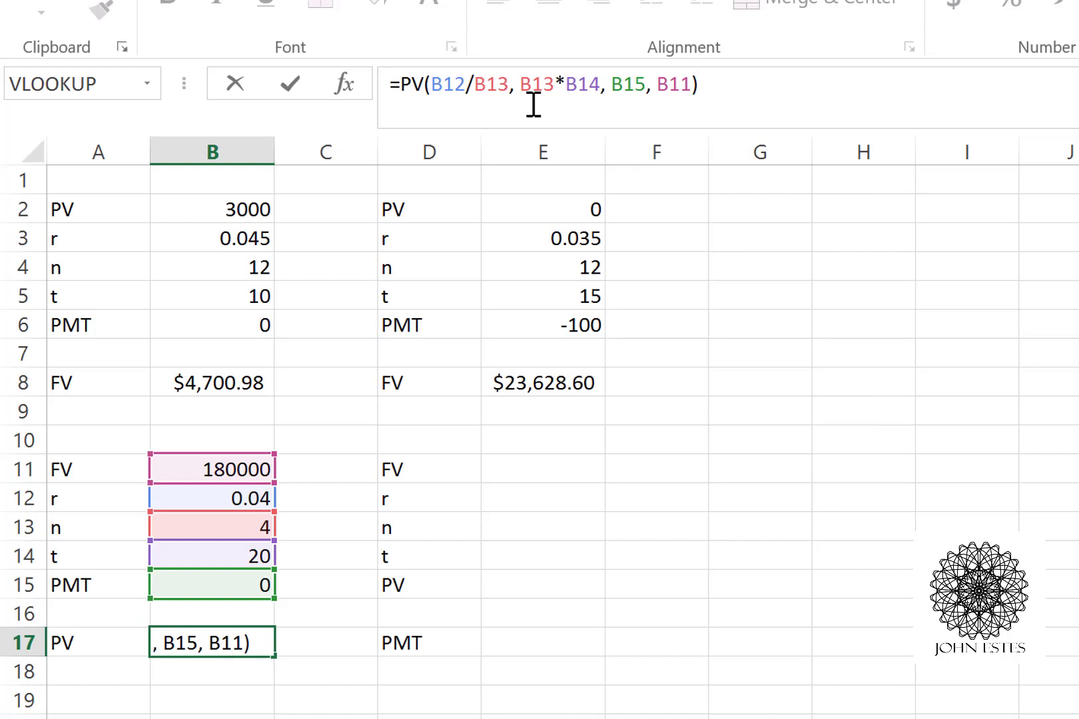
{"action": "key", "text": "Return"}
Step: Negate the future value argument in B17's PV formula so that it reads -B11
{"action": "left_click", "coordinate": [231, 643]}
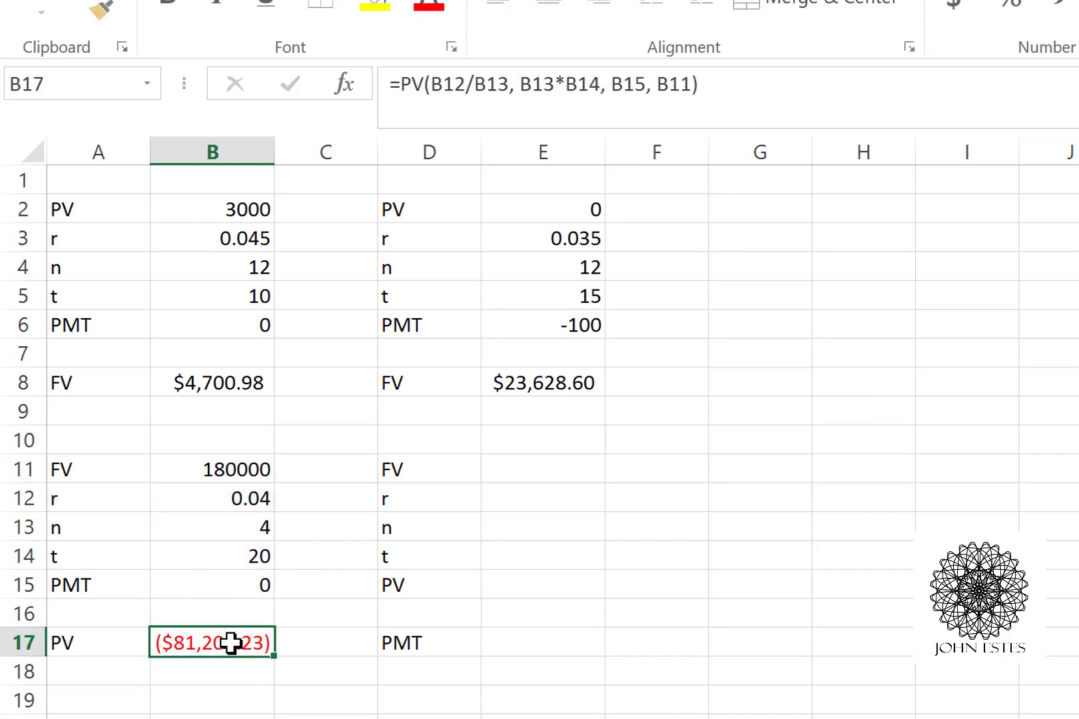
{"action": "left_click", "coordinate": [660, 85]}
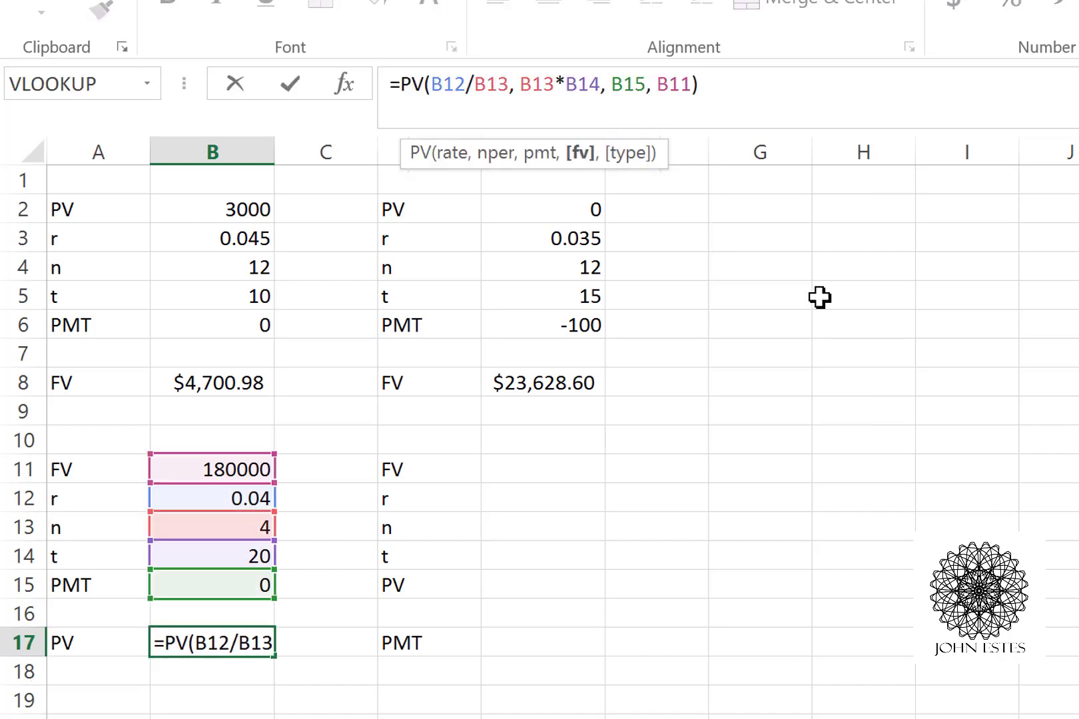
{"action": "type", "text": "-"}
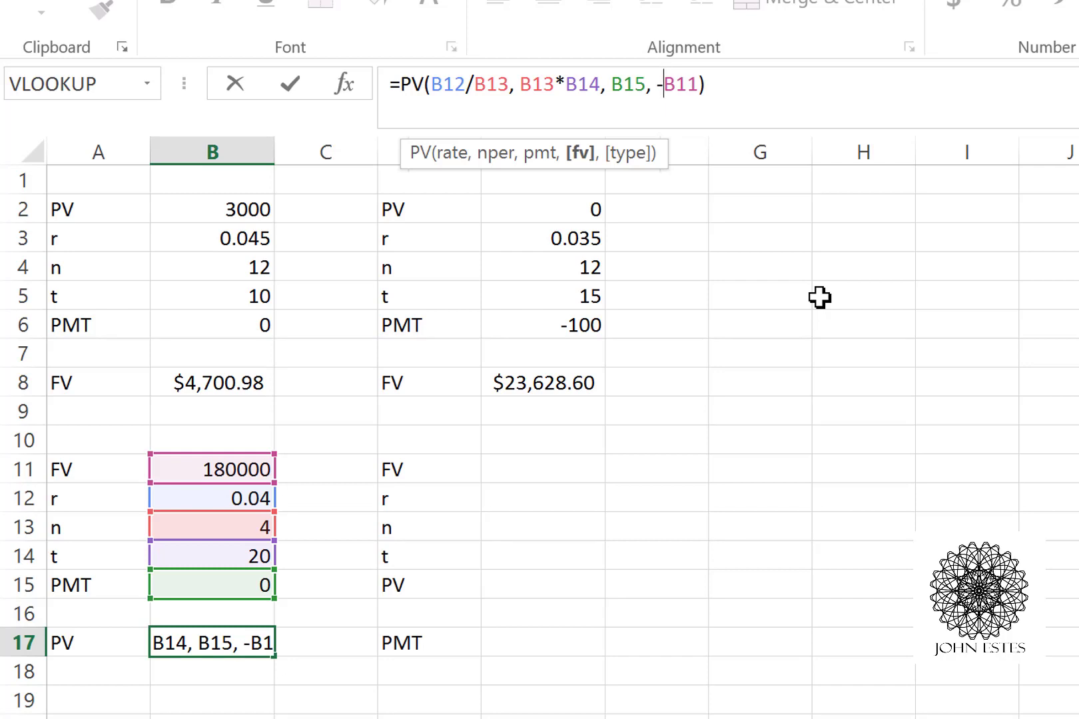
{"action": "key", "text": "Return"}
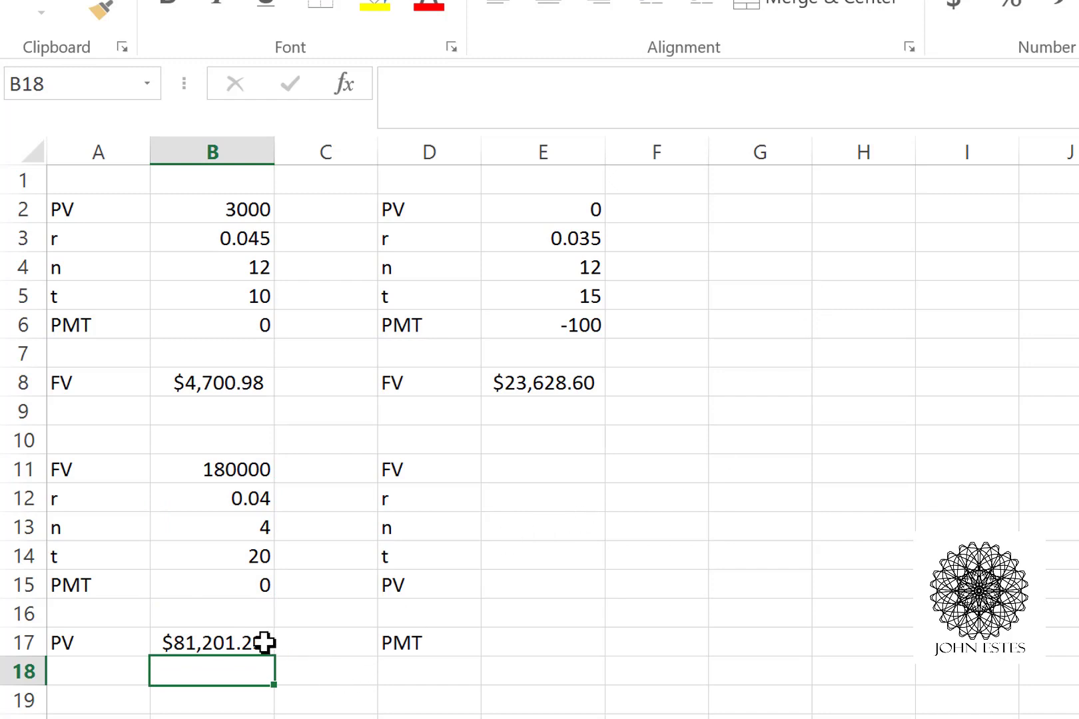
{"action": "left_click", "coordinate": [239, 644]}
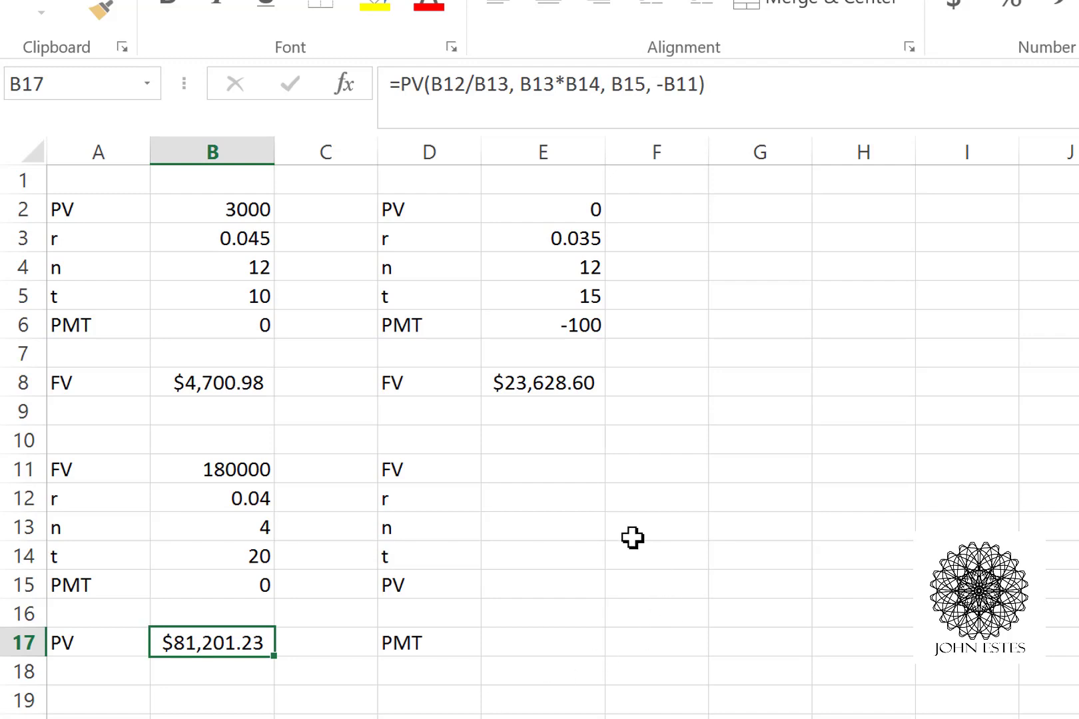
Step: Enter the fourth problem's future value as 180000 in E11 and its interest rate r as 0.04 in E12
{"action": "left_click", "coordinate": [540, 462]}
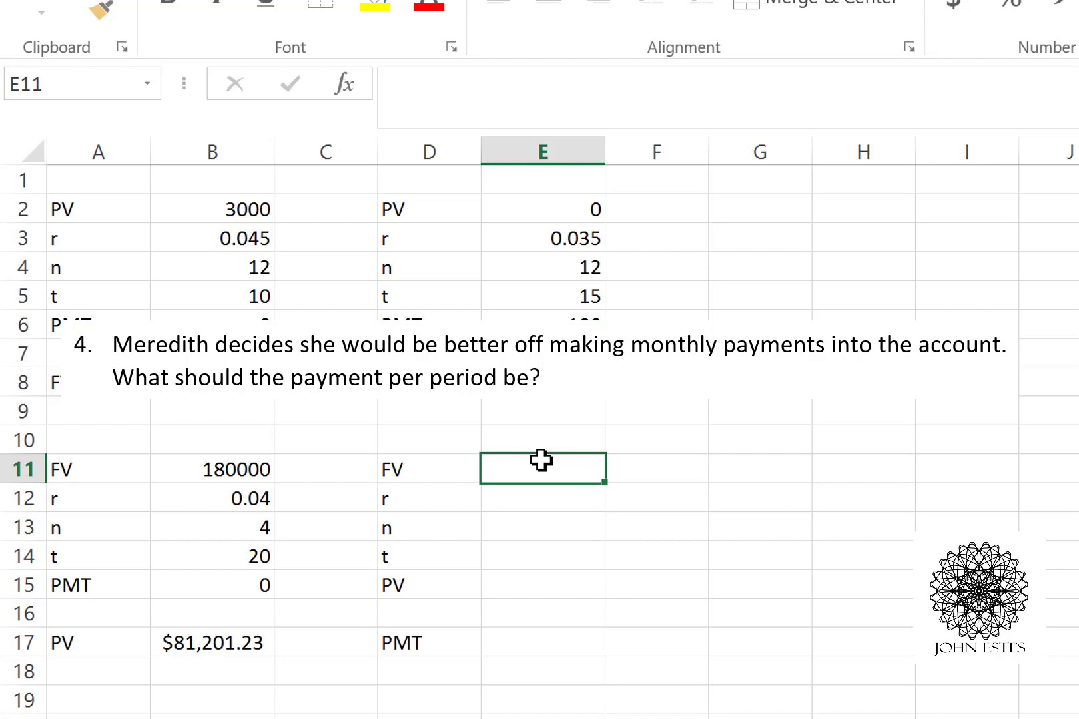
{"action": "type", "text": "180000"}
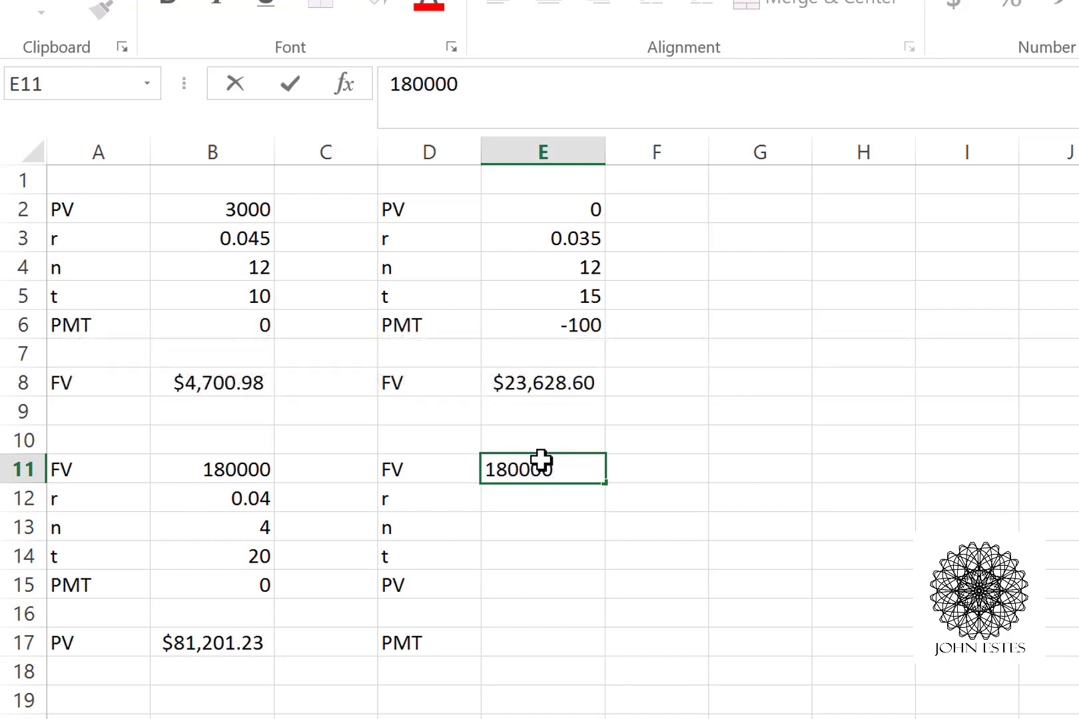
{"action": "key", "text": "Return"}
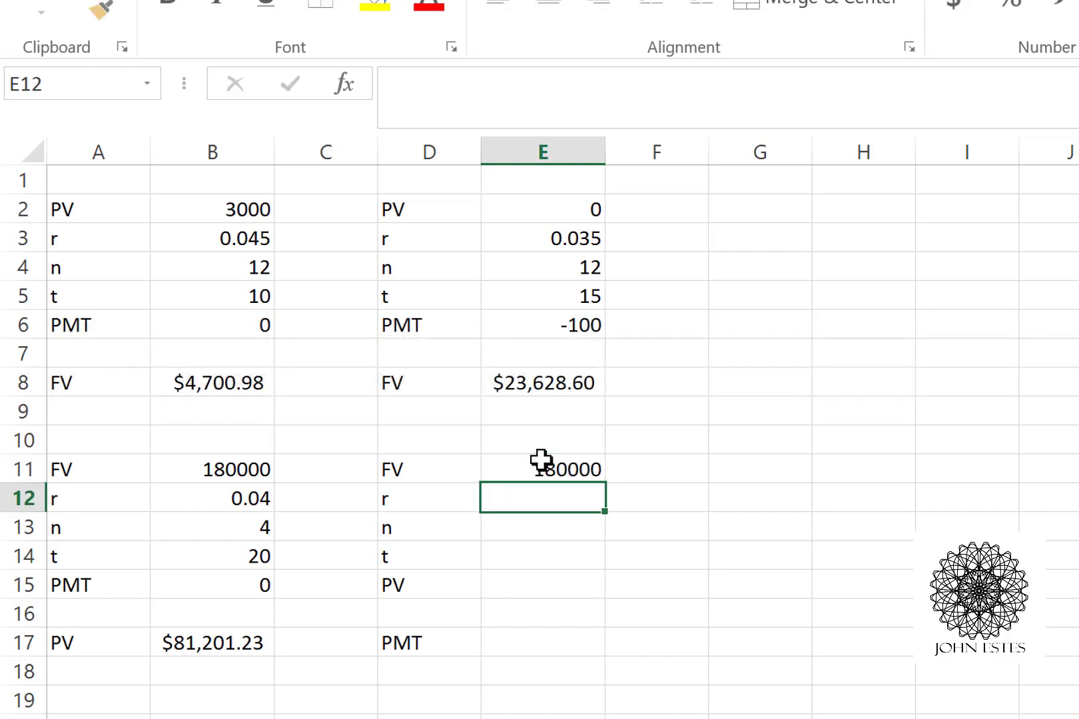
{"action": "type", "text": "0.04"}
{"action": "key", "text": "ctrl+Return"}
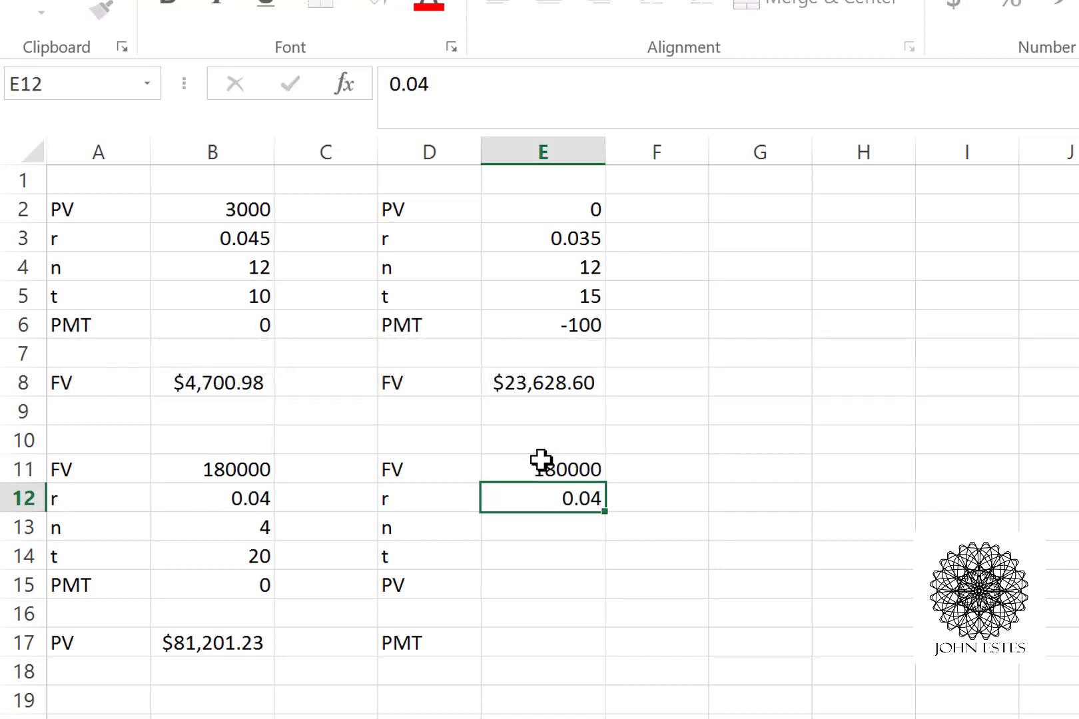
Step: Enter the compounding periods n as 4 in E13, the time t as 20 in E14 and PV as 0 in E15
{"action": "key", "text": "Return"}
{"action": "type", "text": "4"}
{"action": "key", "text": "Return"}
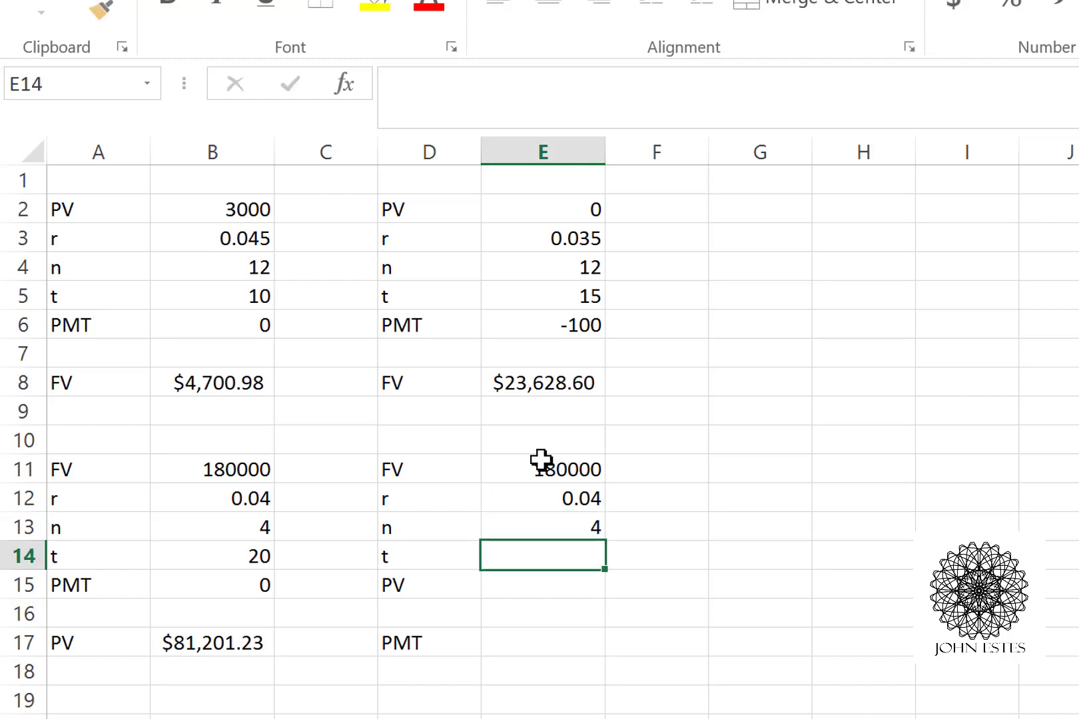
{"action": "type", "text": "20"}
{"action": "key", "text": "Return"}
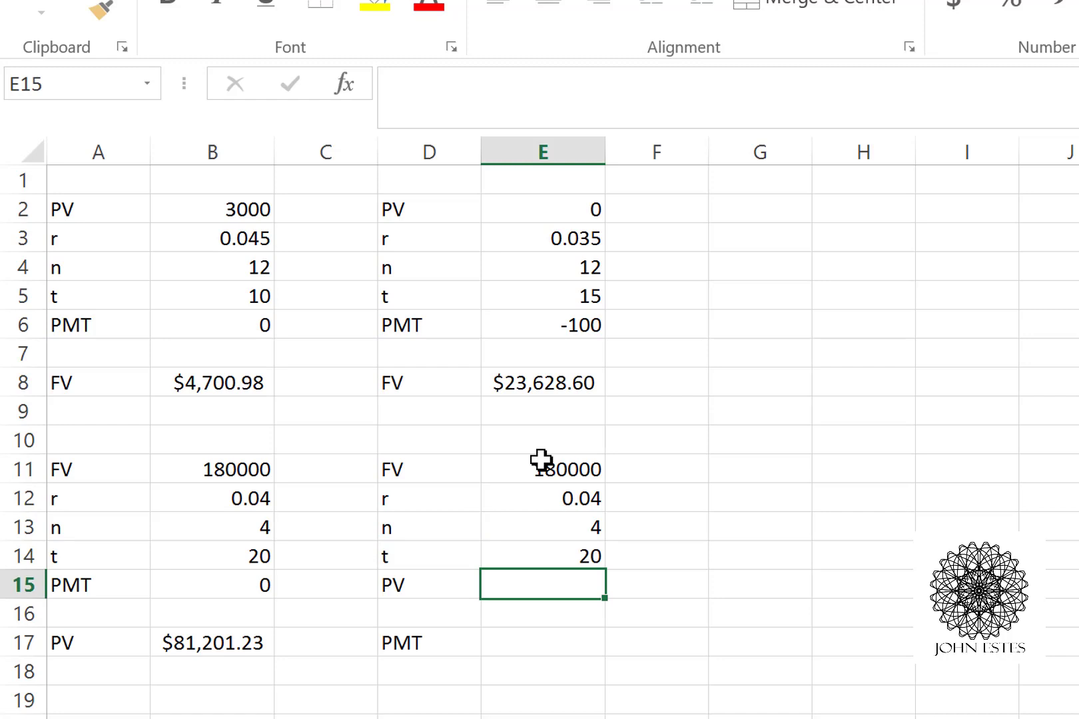
{"action": "type", "text": "0"}
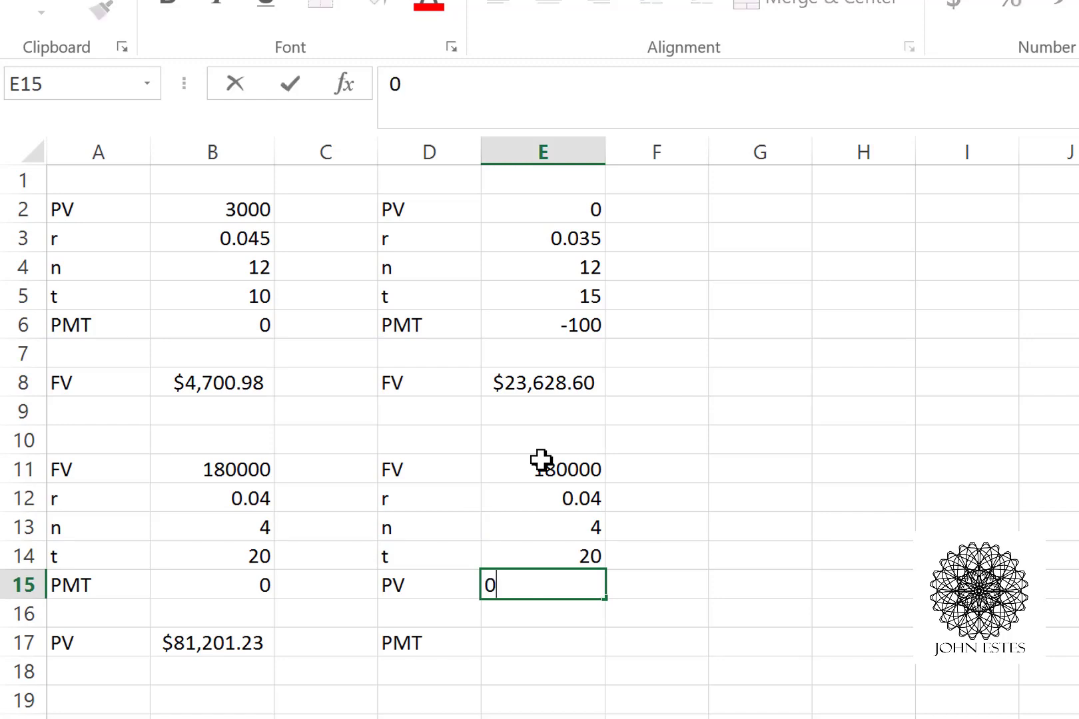
{"action": "key", "text": "Return"}
{"action": "key", "text": "Return"}
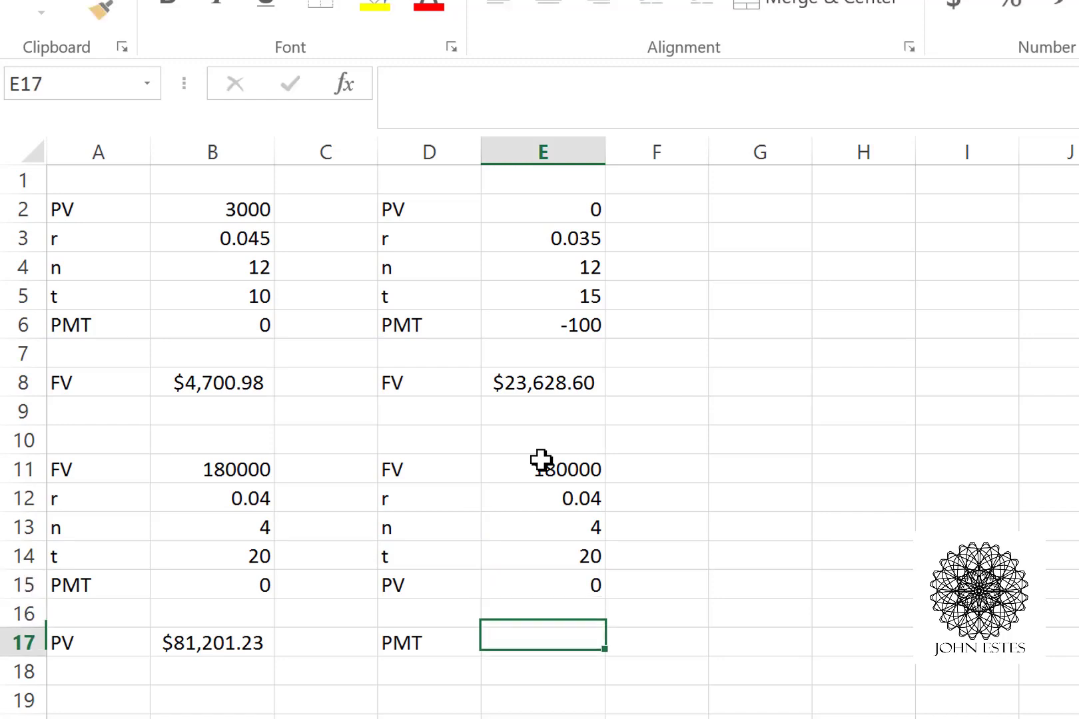
Step: Start a PMT formula in E17 with the rate as E12/E13 and the number of periods as E13*E14
{"action": "type", "text": "="}
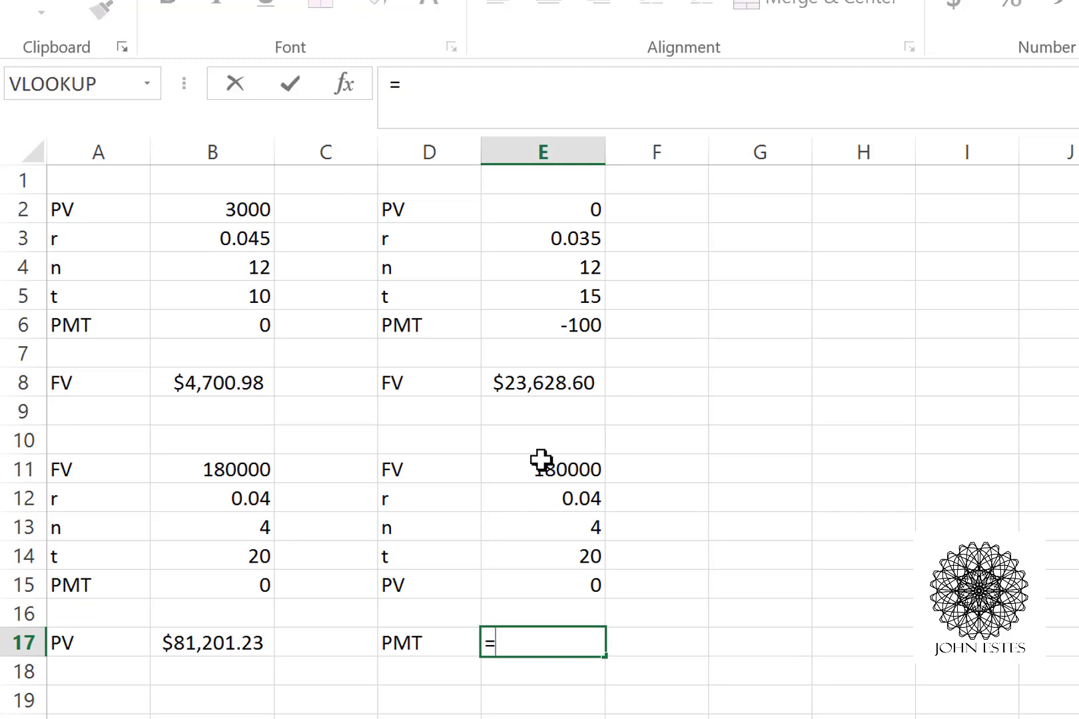
{"action": "type", "text": "PMT("}
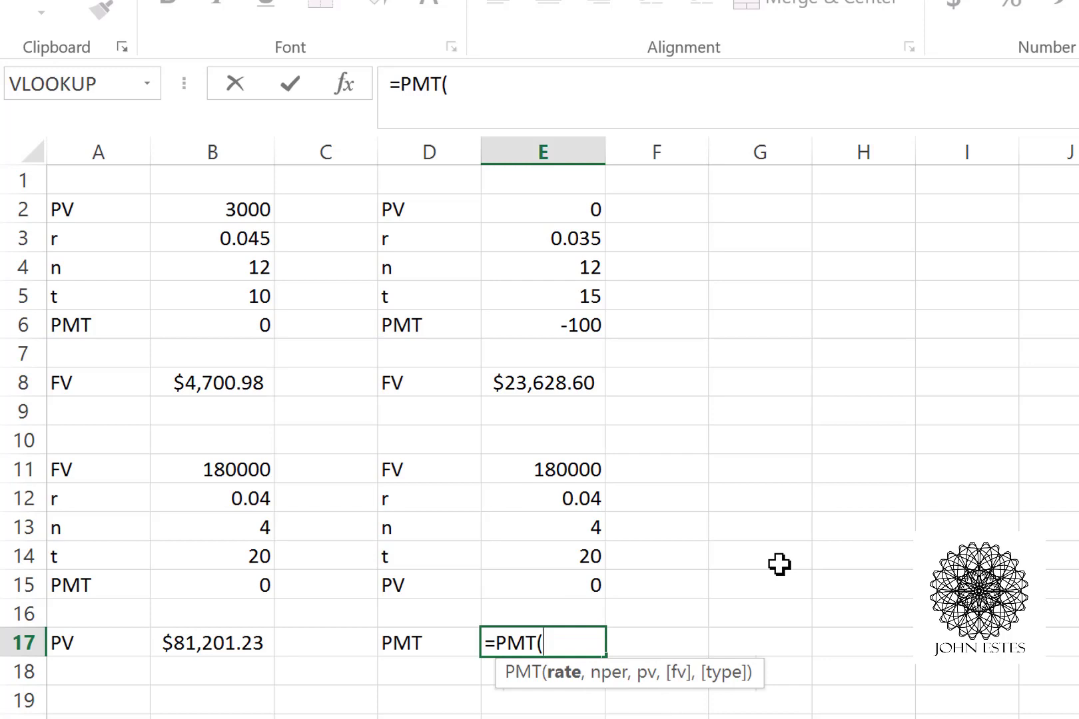
{"action": "type", "text": "E12/"}
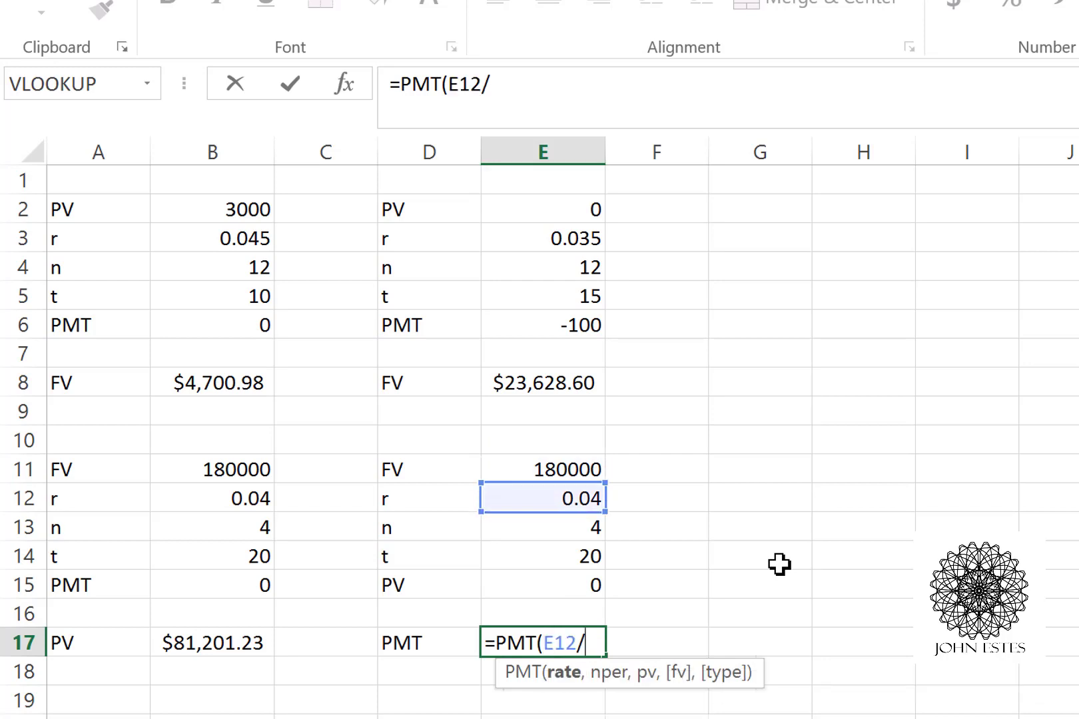
{"action": "type", "text": "E13,"}
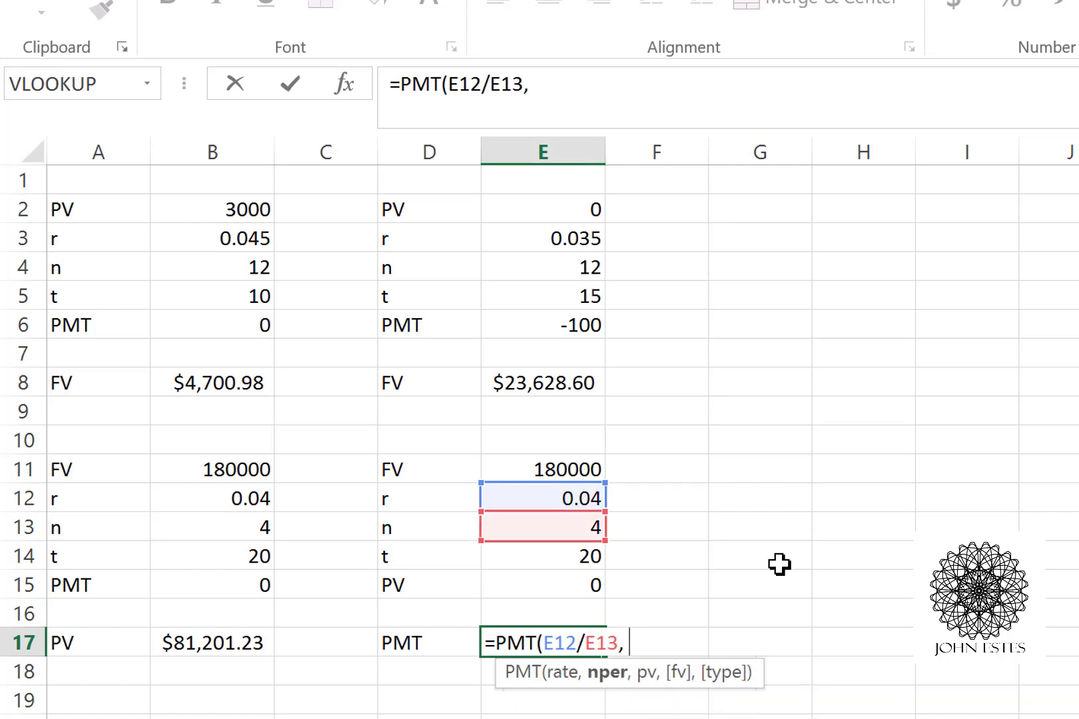
{"action": "type", "text": " E13"}
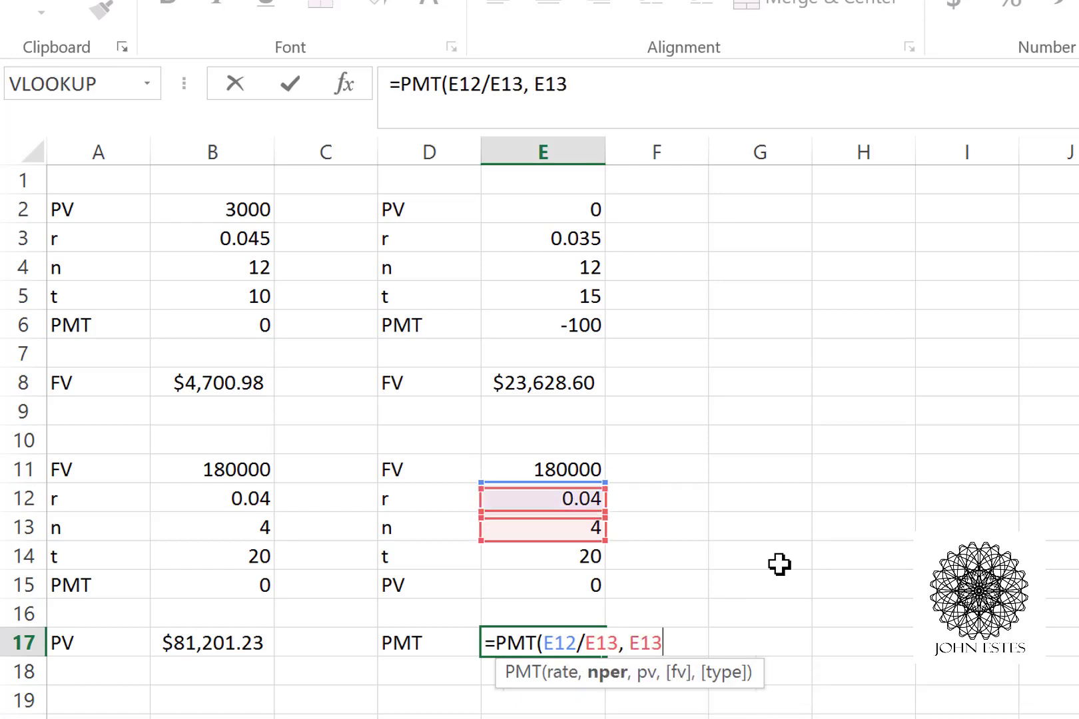
{"action": "type", "text": "*E"}
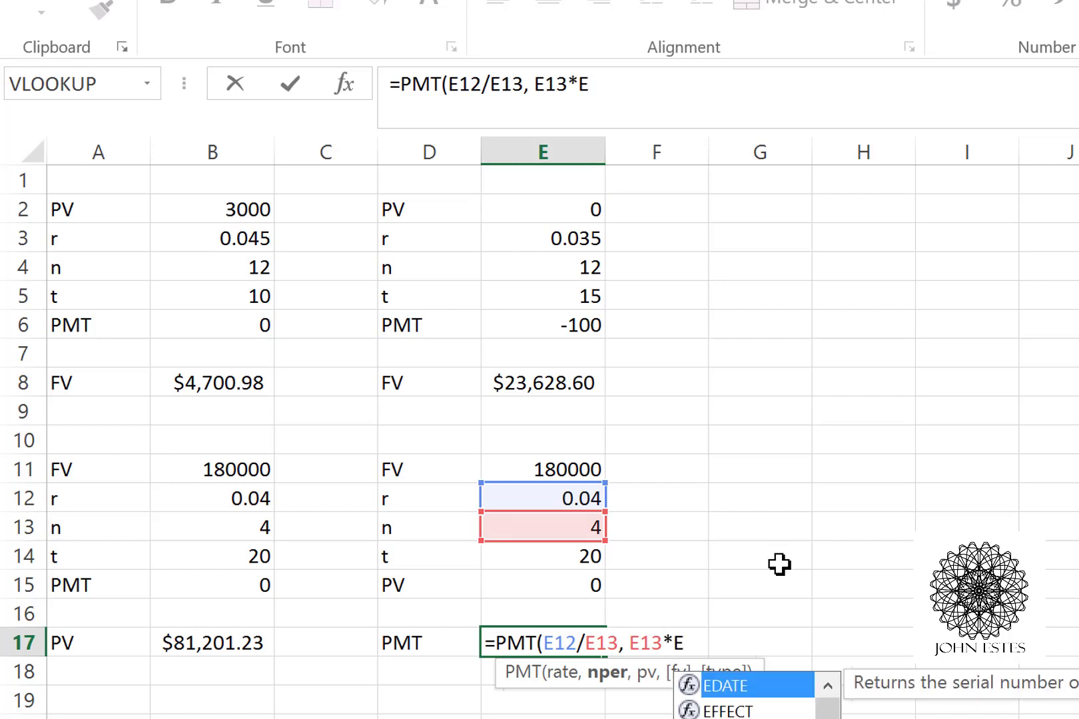
{"action": "type", "text": "14,"}
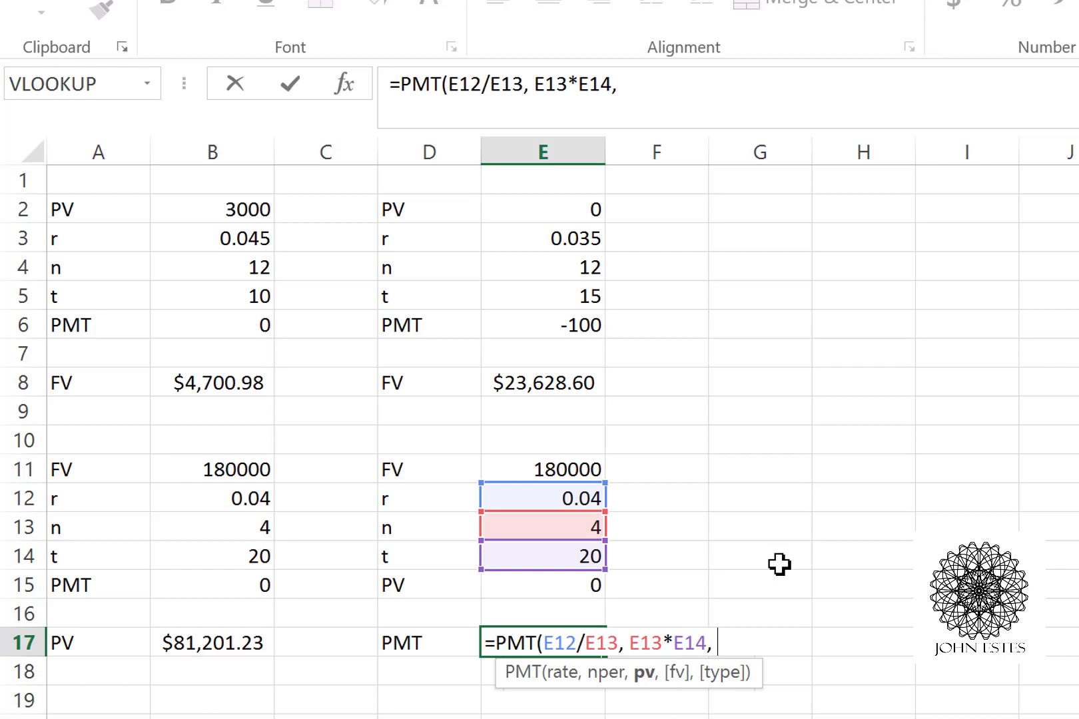
Step: Complete the PMT formula in E17 with E15 as the present value and -E11 as the future value, and commit it
{"action": "type", "text": " E"}
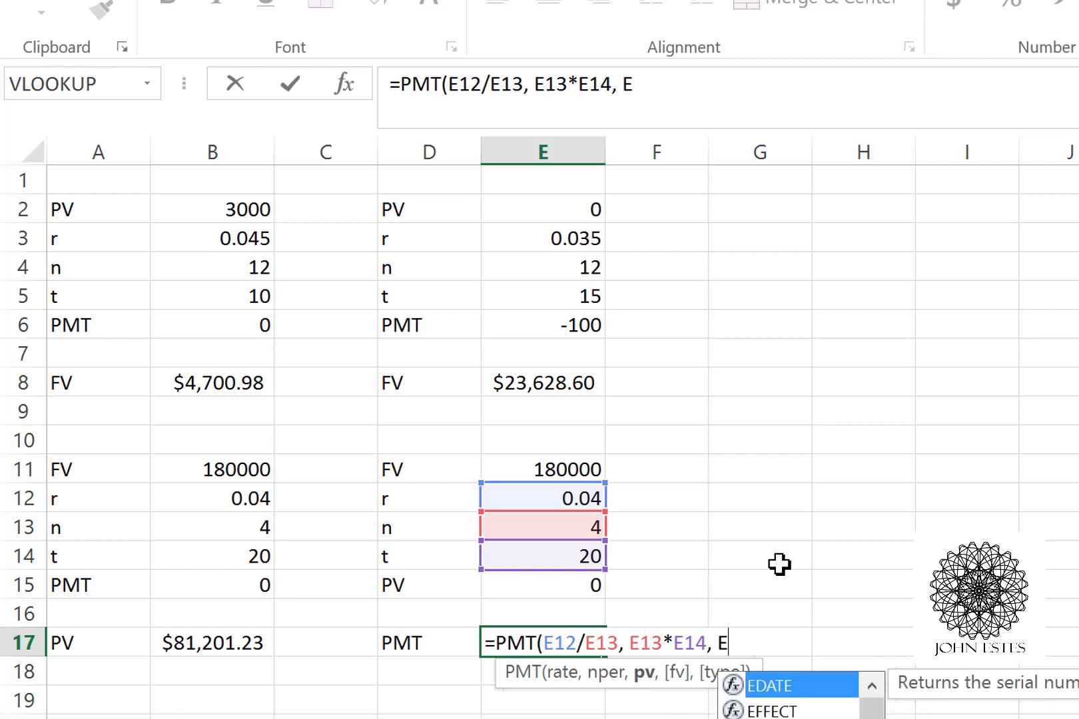
{"action": "type", "text": "15,"}
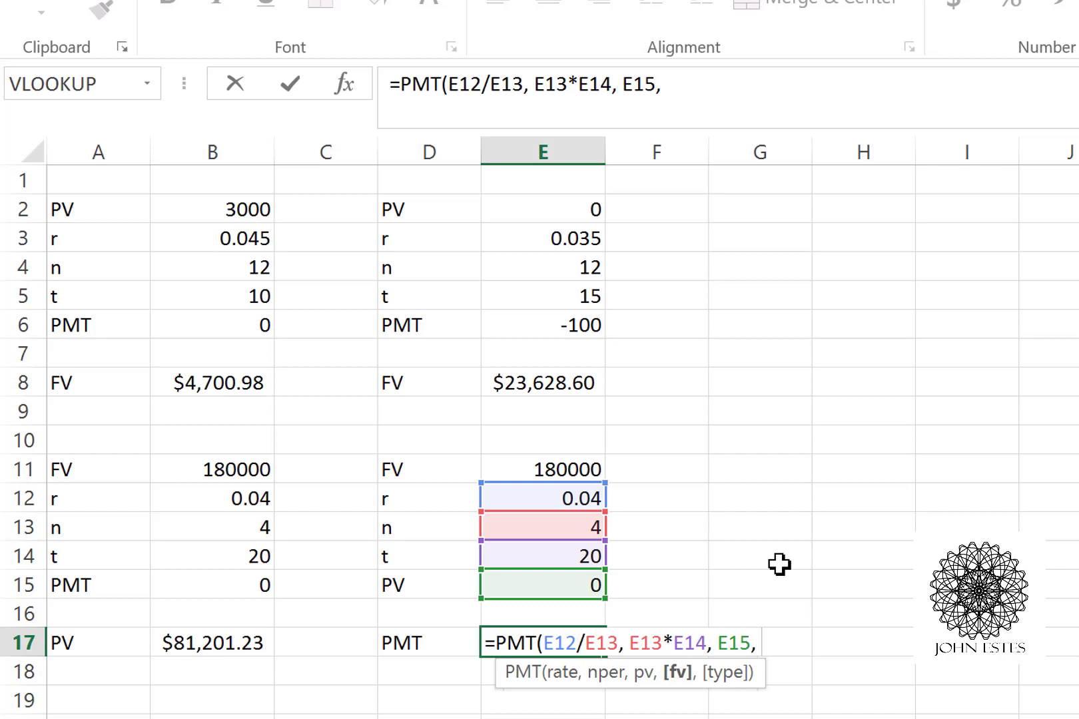
{"action": "type", "text": " -E11"}
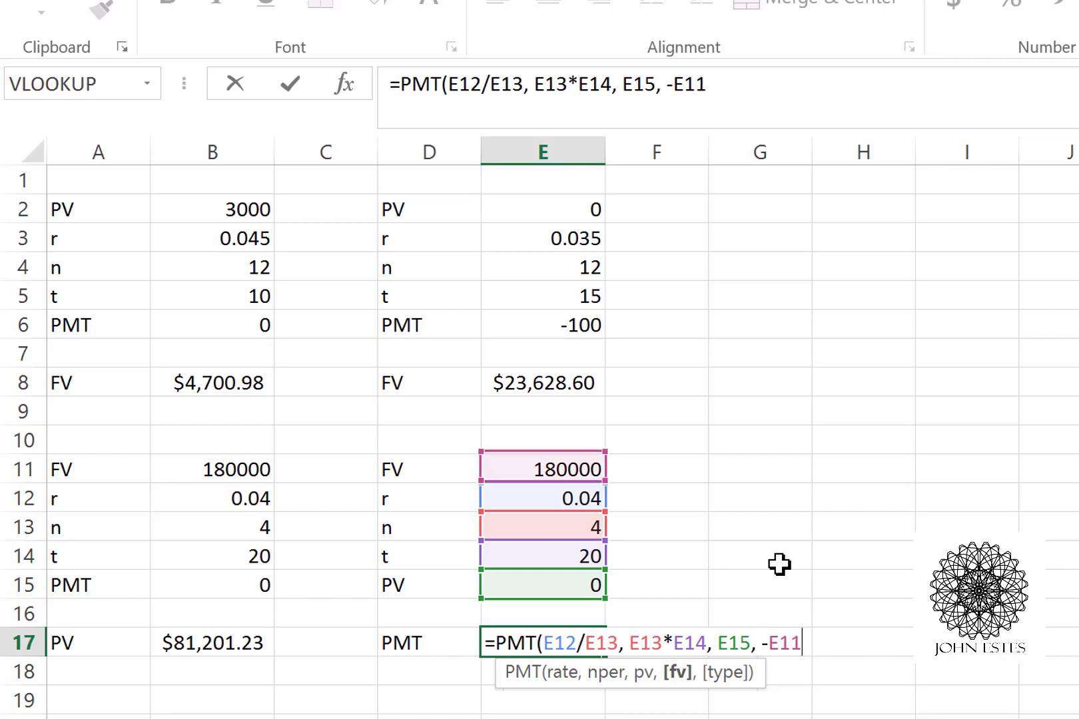
{"action": "type", "text": ")"}
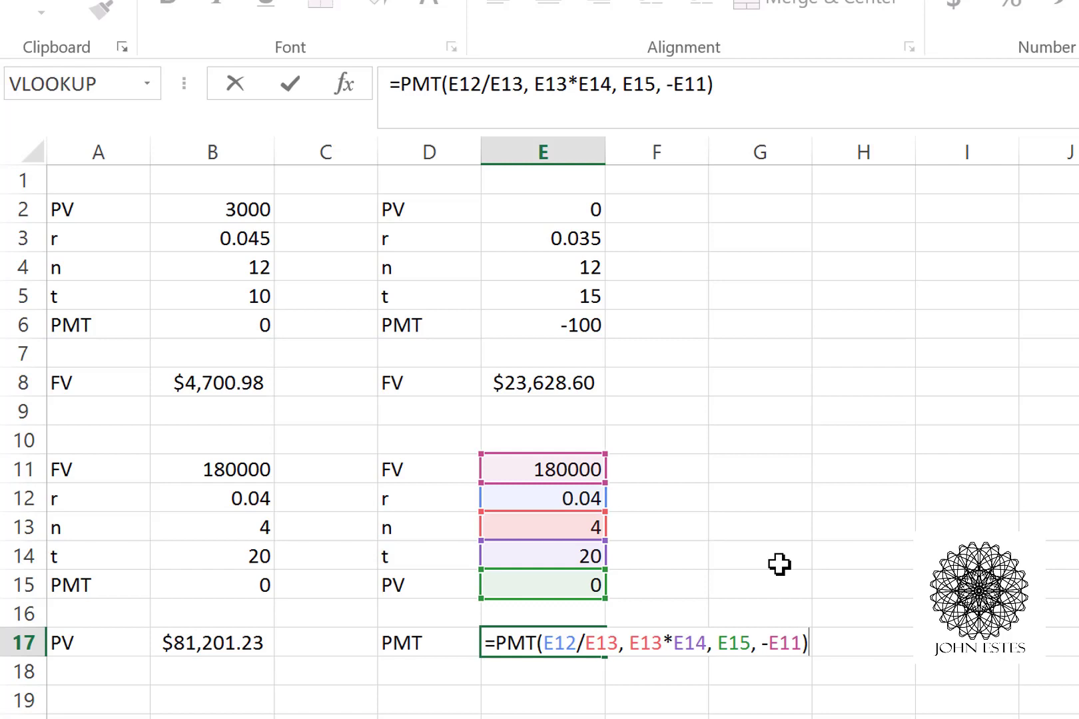
{"action": "key", "text": "Return"}
{"action": "left_click", "coordinate": [575, 639]}
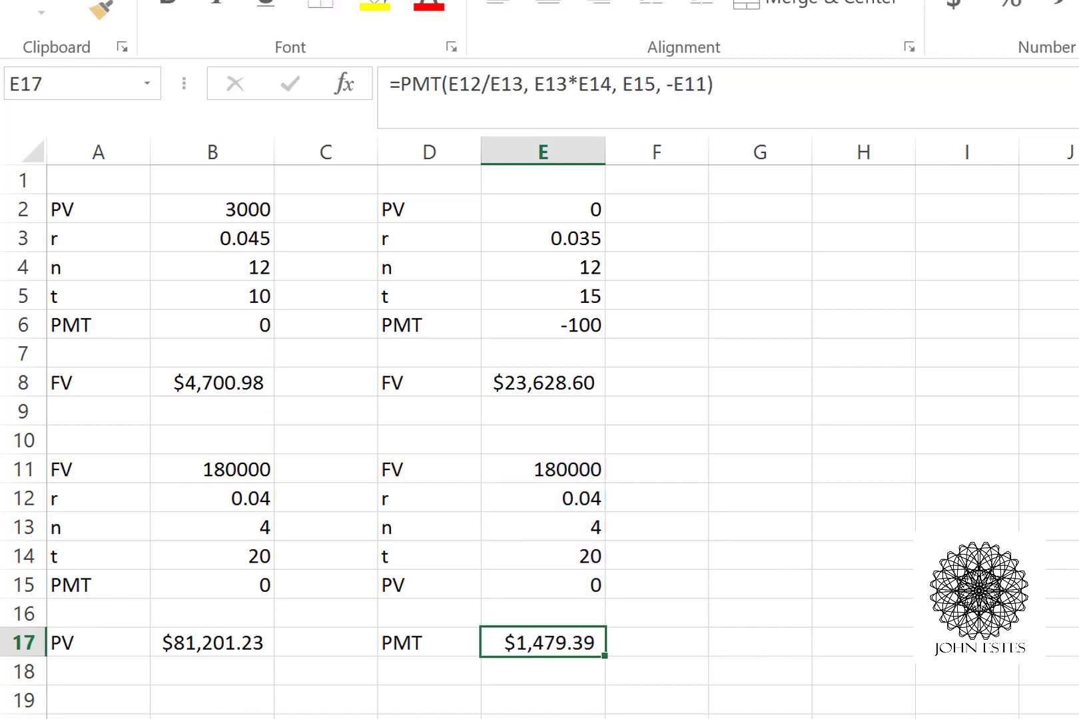